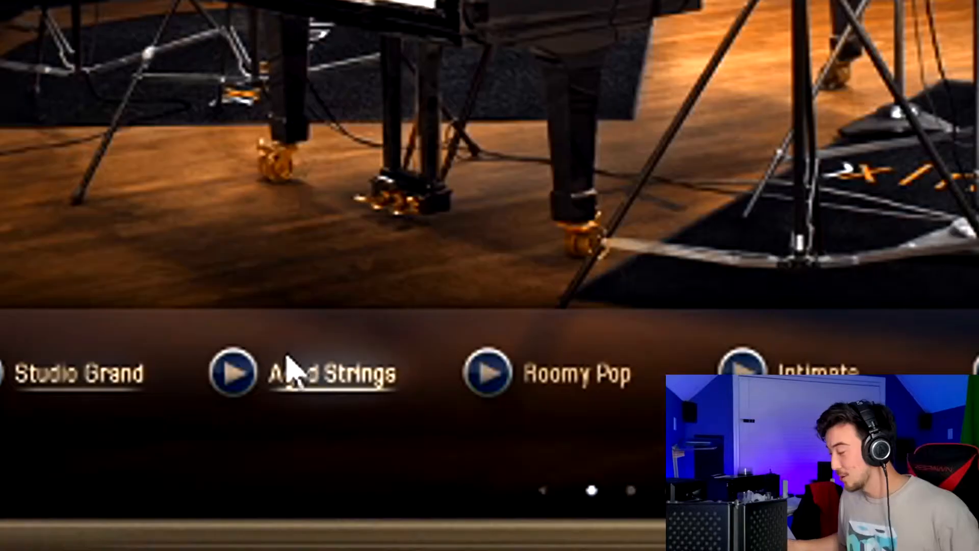
# Load the D Minor chord file from the Amethyst Midi Kit's Chord Pack, Minor Scale folder, into the piano roll
pyautogui.click(201, 448)
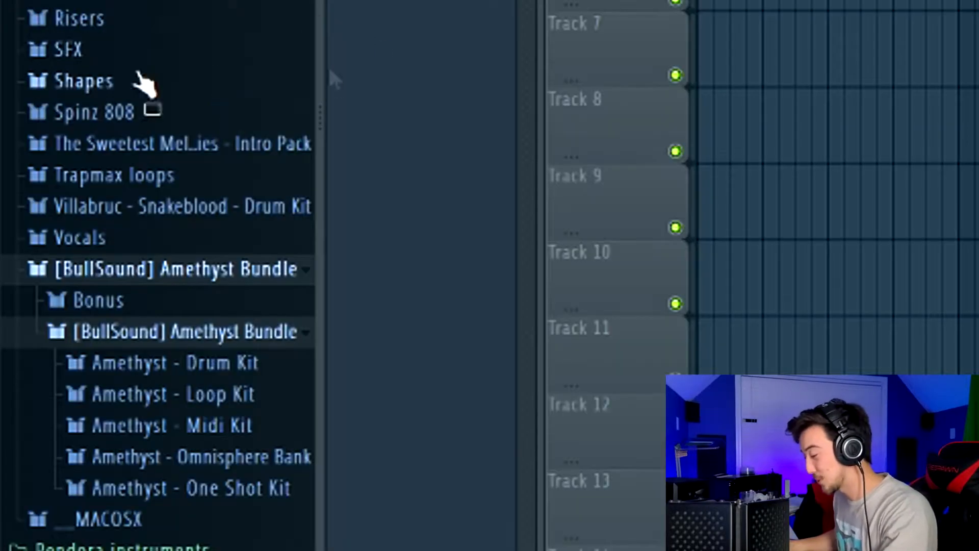
pyautogui.click(167, 430)
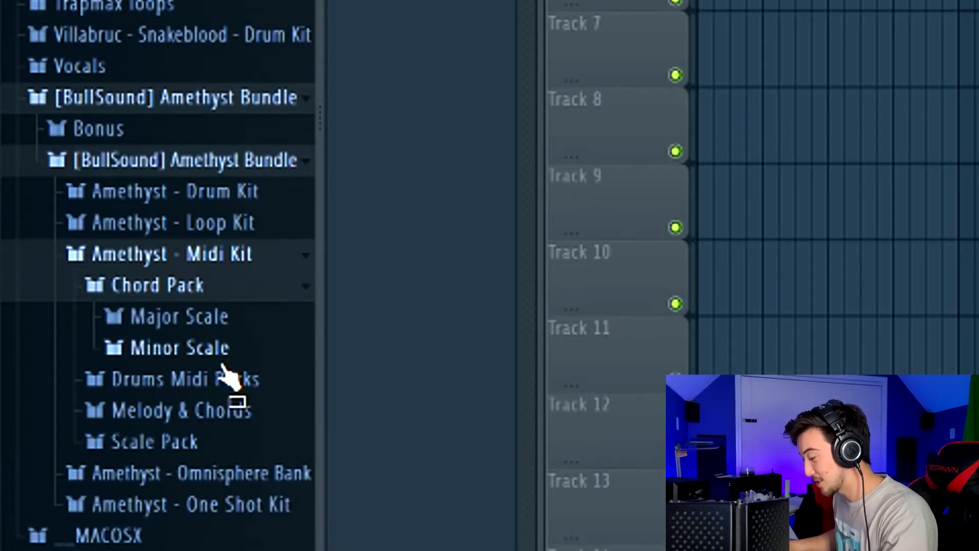
pyautogui.click(227, 346)
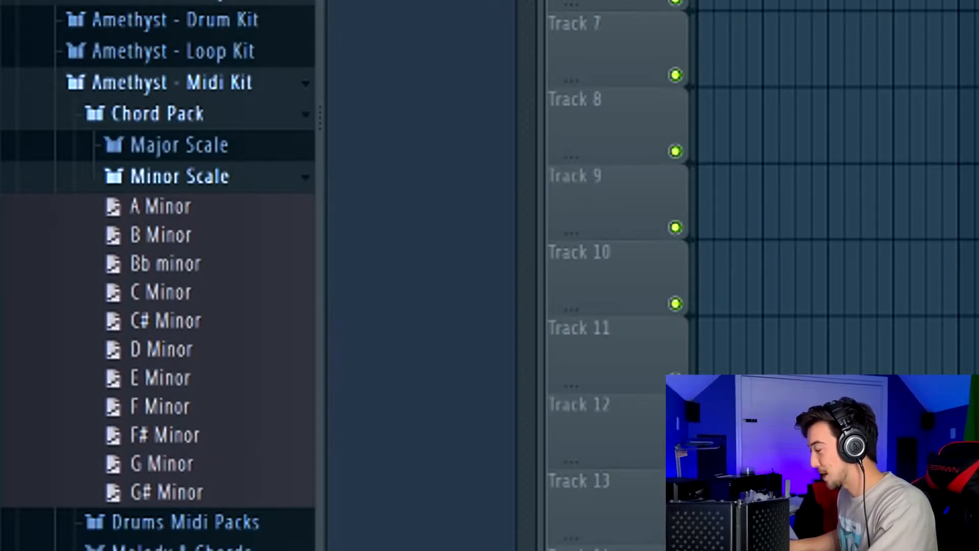
pyautogui.press('F7')
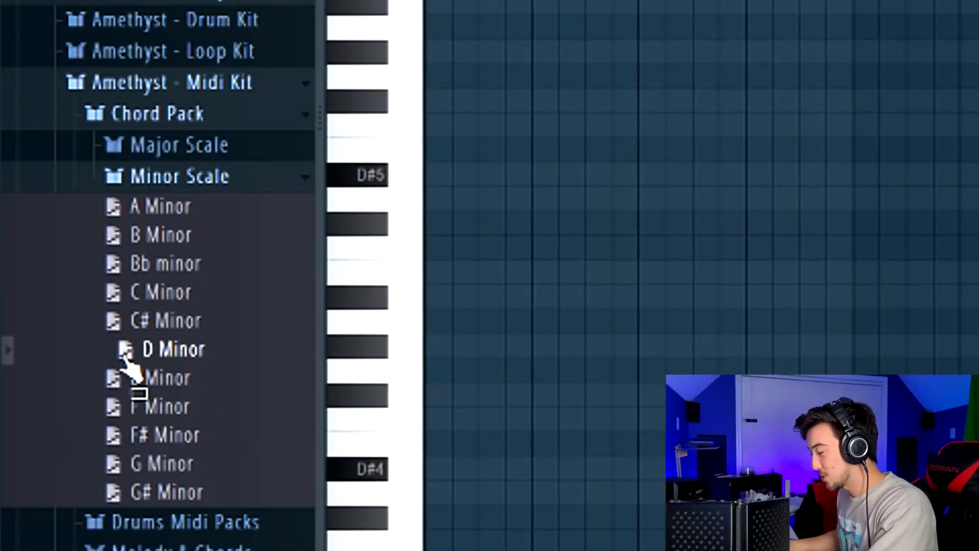
pyautogui.moveTo(471, 72); pyautogui.dragTo(585, 63)
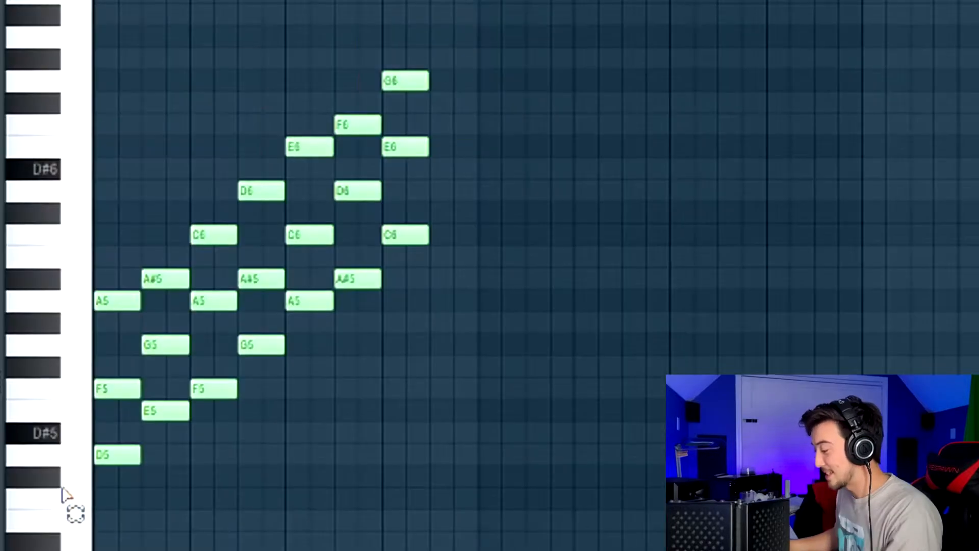
# Transpose all the imported chord notes up one semitone and play them back
pyautogui.moveTo(126, 488); pyautogui.dragTo(426, 41)
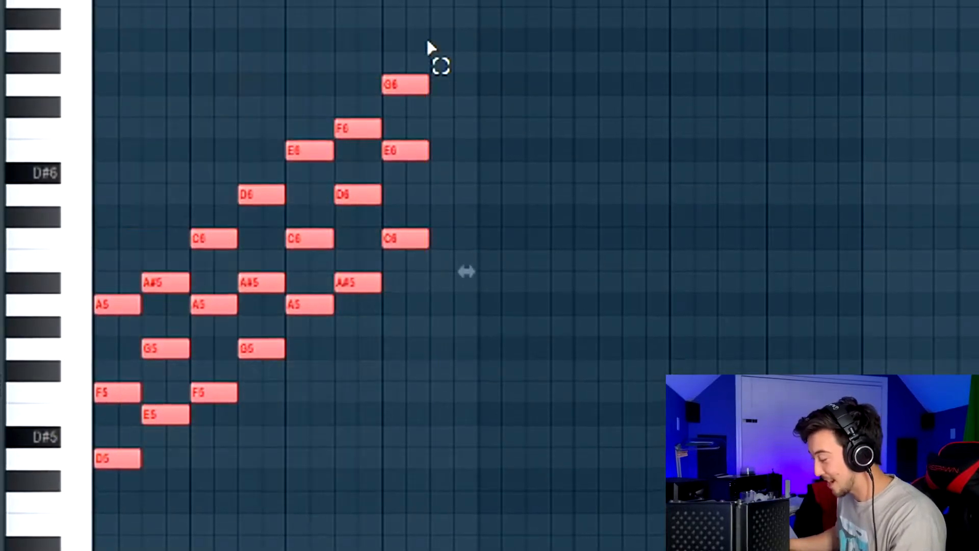
pyautogui.hotkey('shift', 'Up')
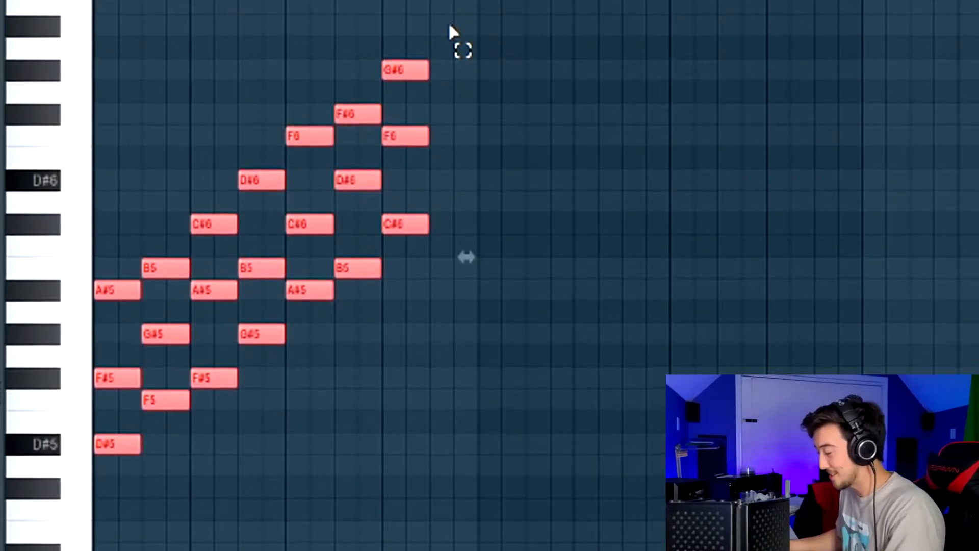
pyautogui.press('space')
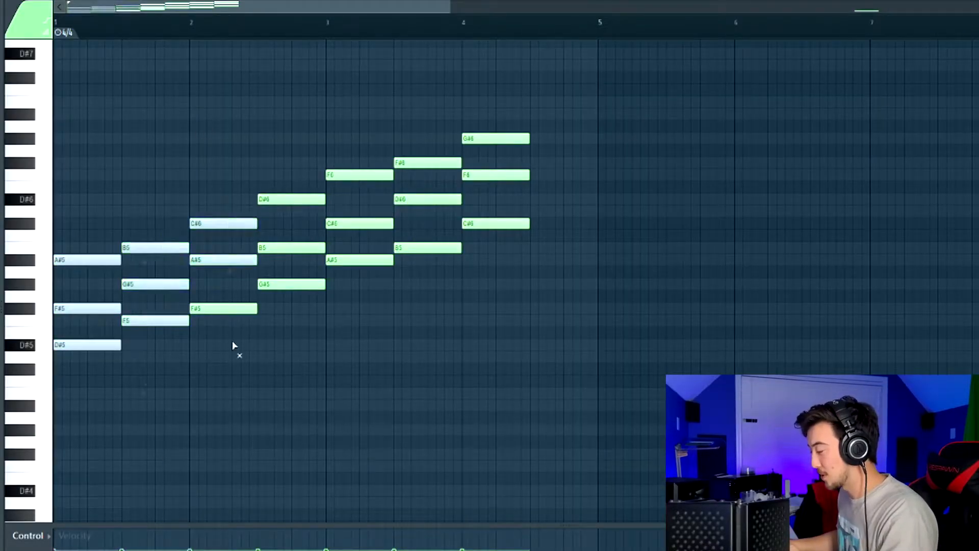
# Move the whole set of reference chords along the timeline to bar 16, clearing the start of the pattern
pyautogui.moveTo(229, 269); pyautogui.dragTo(269, 441)
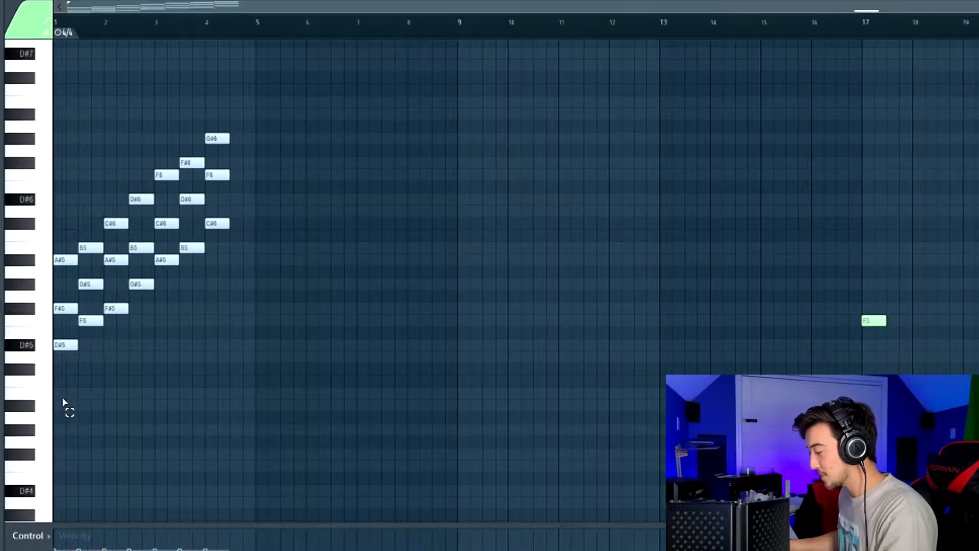
pyautogui.moveTo(63, 400); pyautogui.dragTo(265, 51)
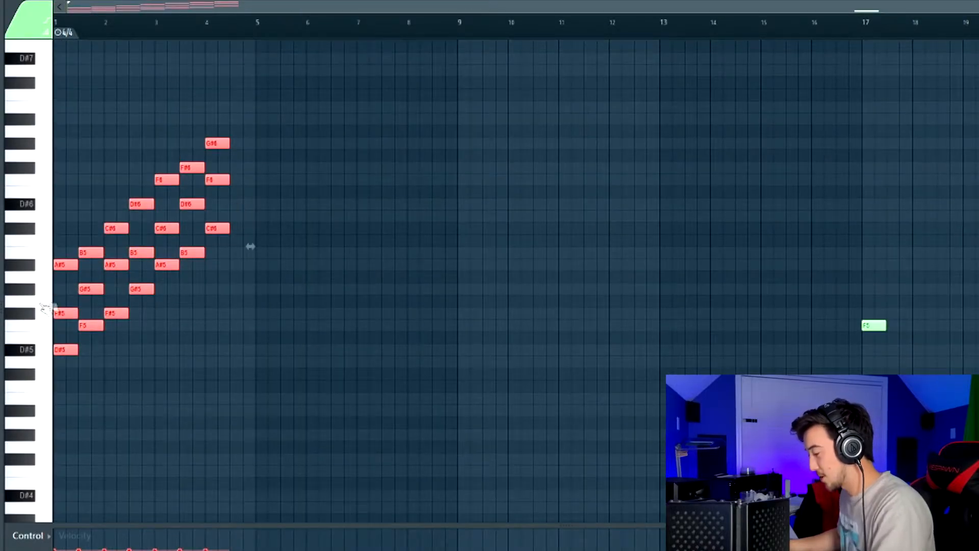
pyautogui.moveTo(62, 351); pyautogui.dragTo(824, 352)
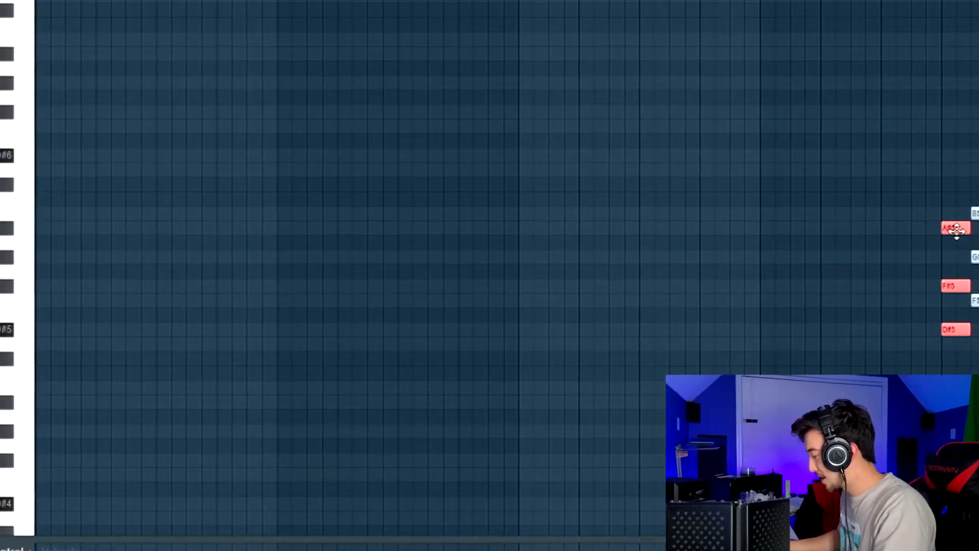
# Copy the D#5–F#5–A#5 chord to the pattern start, split the last C#5–F#5–A#5 chord of the progression and play it
pyautogui.moveTo(955, 228); pyautogui.dragTo(49, 227)
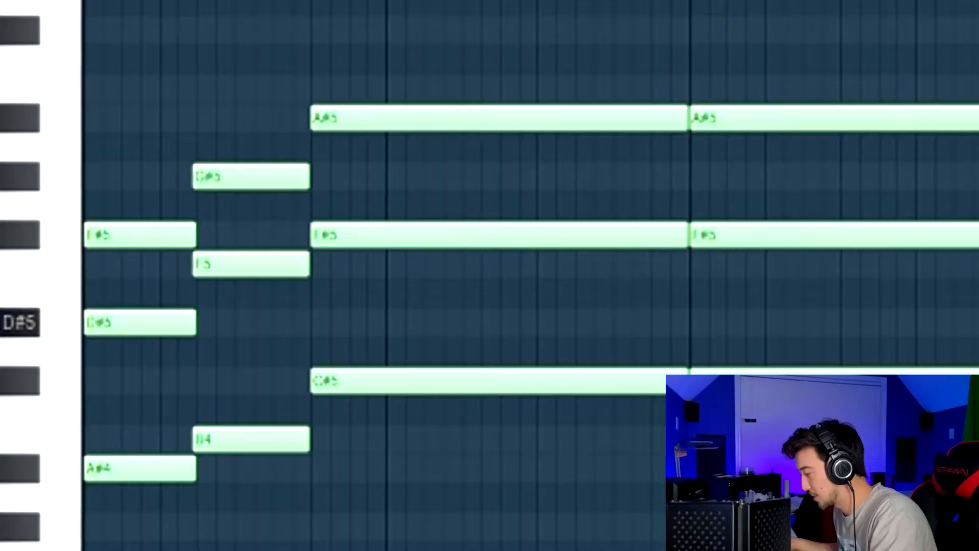
pyautogui.moveTo(912, 433); pyautogui.dragTo(916, 4)
pyautogui.press('space')
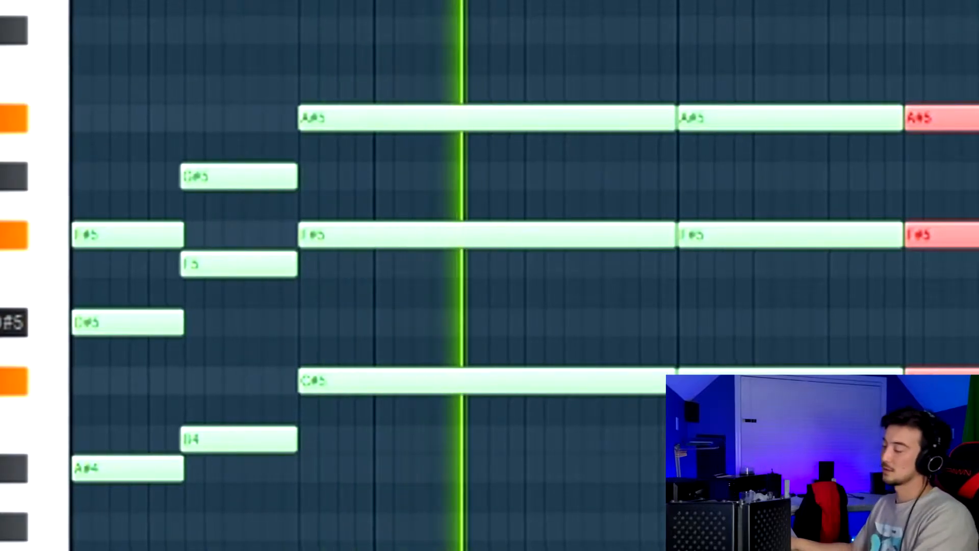
# Extend the progression using the reference chords, adding an F#4–A#4–F5–C#6 chord followed by an F#5–A#5–D#6 chord
pyautogui.scroll(-4, 543, 249)
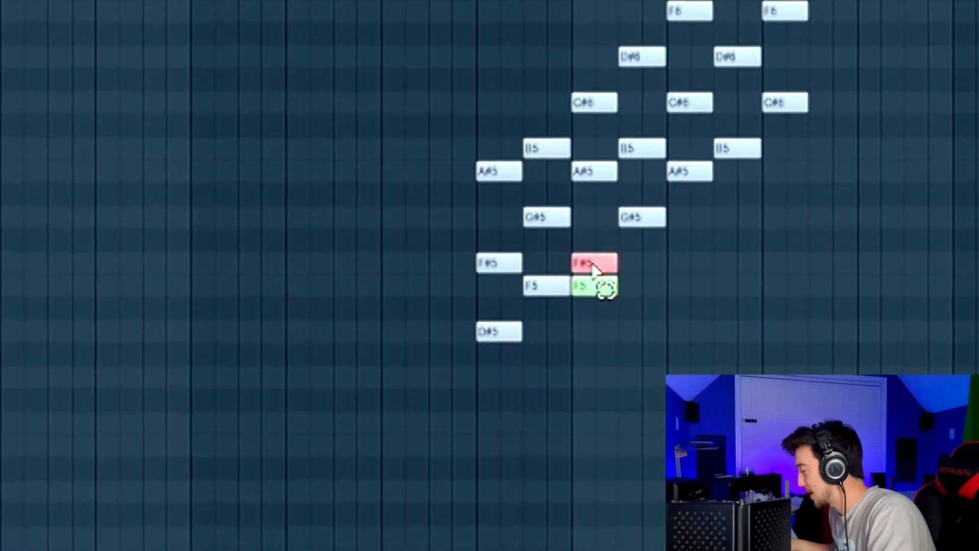
pyautogui.moveTo(590, 280); pyautogui.dragTo(588, 42)
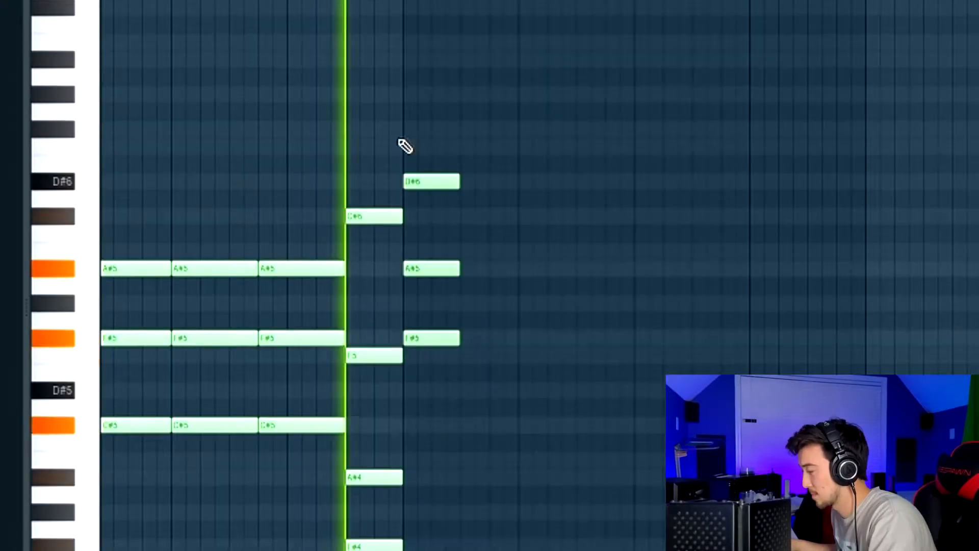
pyautogui.click(431, 128)
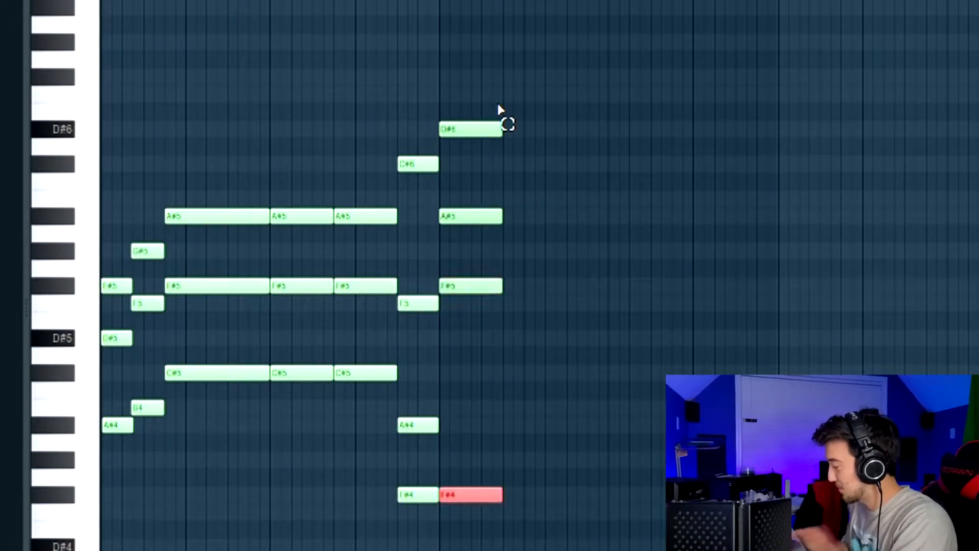
# Lower the last chord's D#6 note one octave to D#5 and audition the progression
pyautogui.press('space')
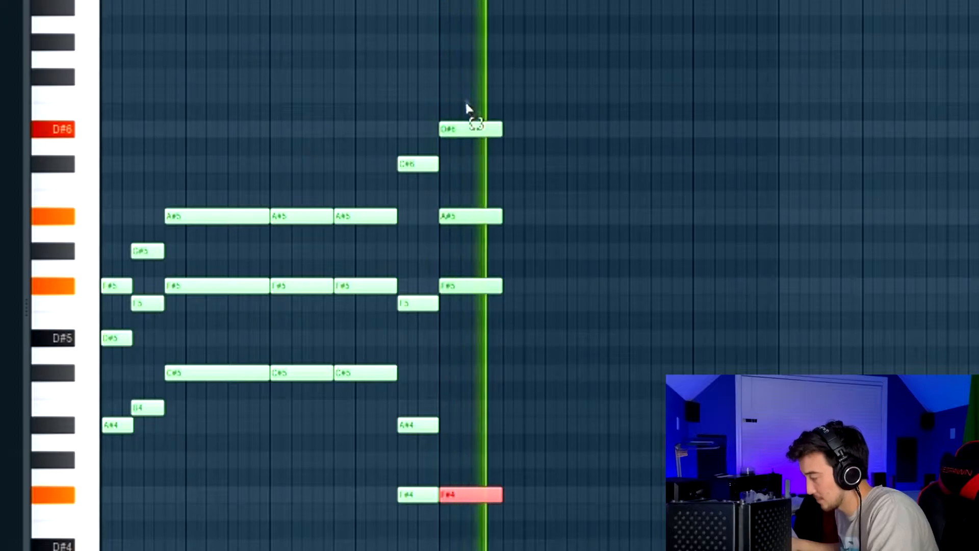
pyautogui.press('space')
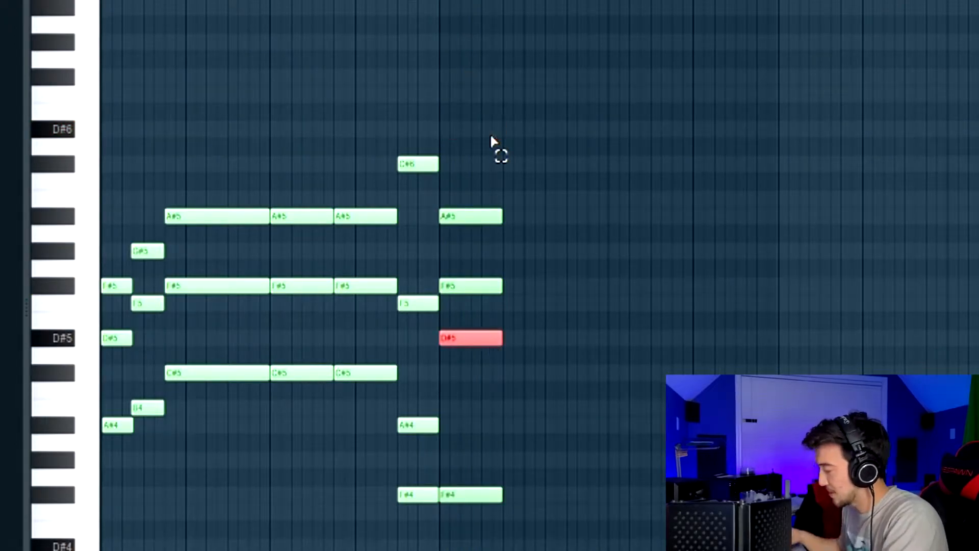
pyautogui.press('space')
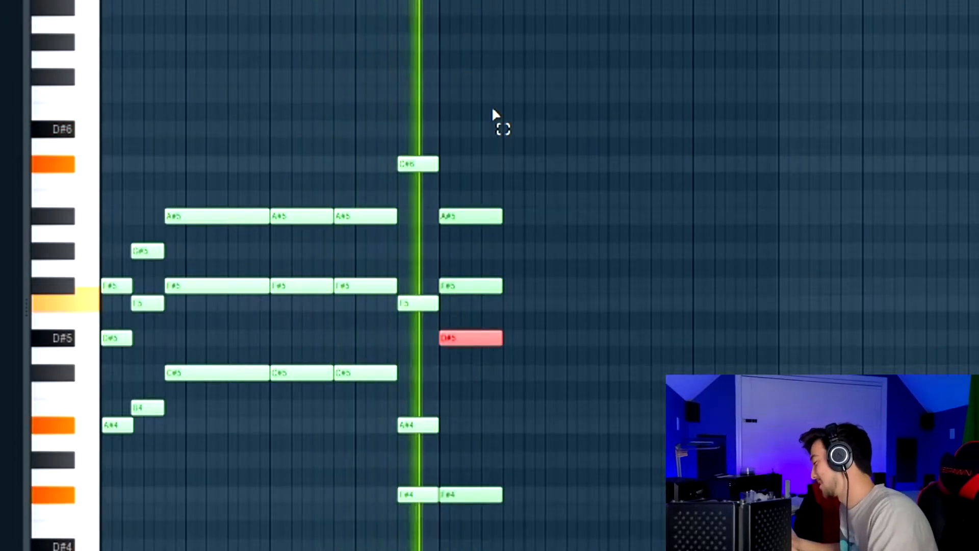
# Build a G#5–B5–D#6–G#6 chord right after the D#5–F#5–A#5 chord and play the progression
pyautogui.click(473, 199)
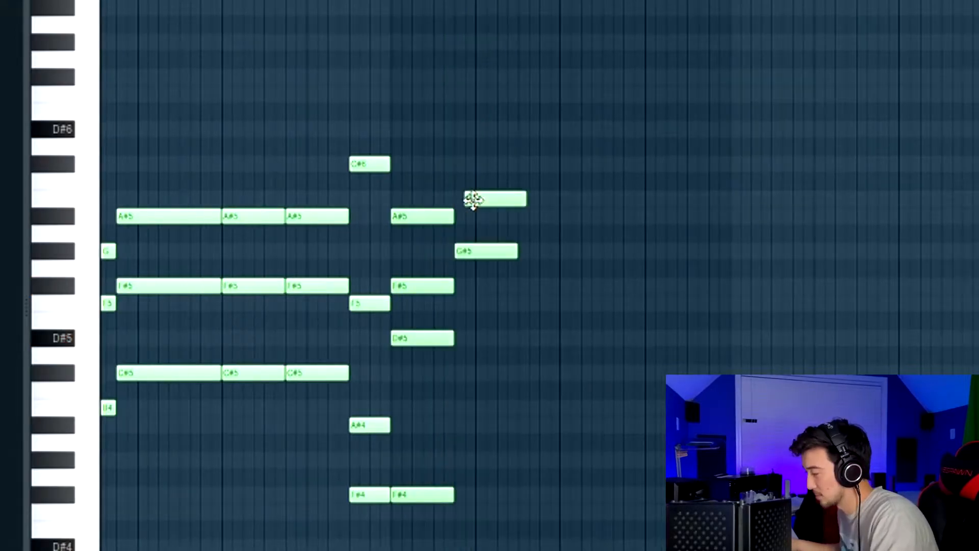
pyautogui.moveTo(473, 199); pyautogui.dragTo(472, 201)
pyautogui.scroll(2, 474, 200)
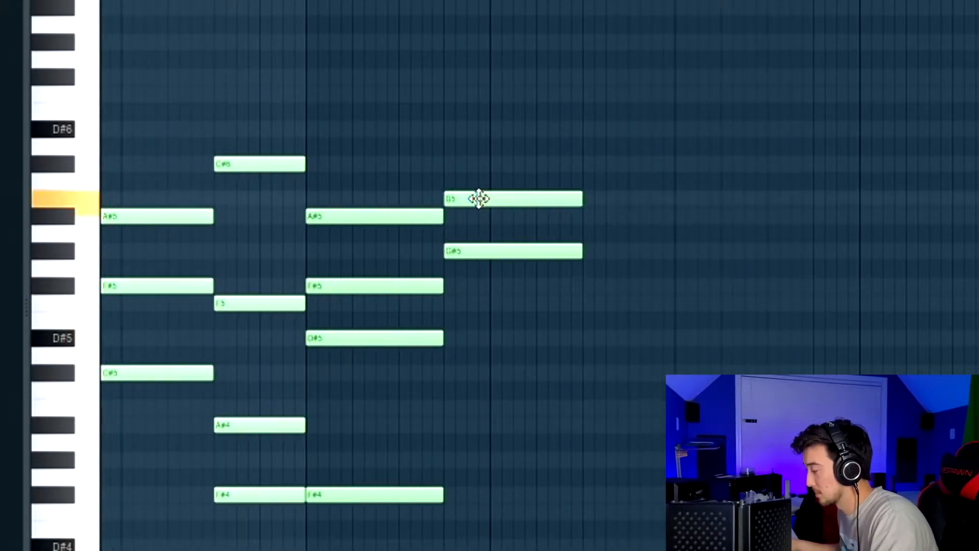
pyautogui.click(452, 129)
pyautogui.click(452, 76)
pyautogui.moveTo(451, 71); pyautogui.dragTo(452, 31)
pyautogui.press('space')
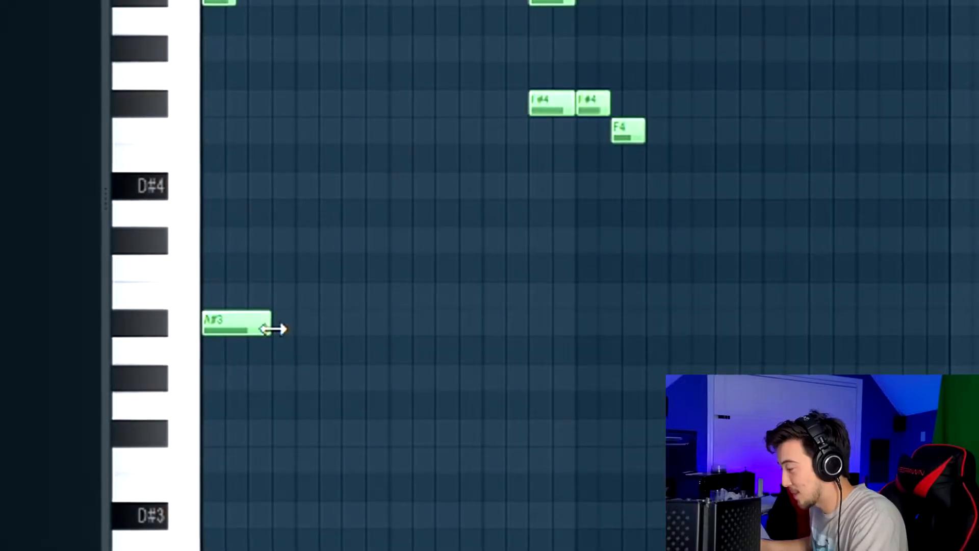
# Lengthen the A#3 bass note at the pattern start, audition it and add a B3 bass note directly after it
pyautogui.moveTo(270, 329); pyautogui.dragTo(357, 322)
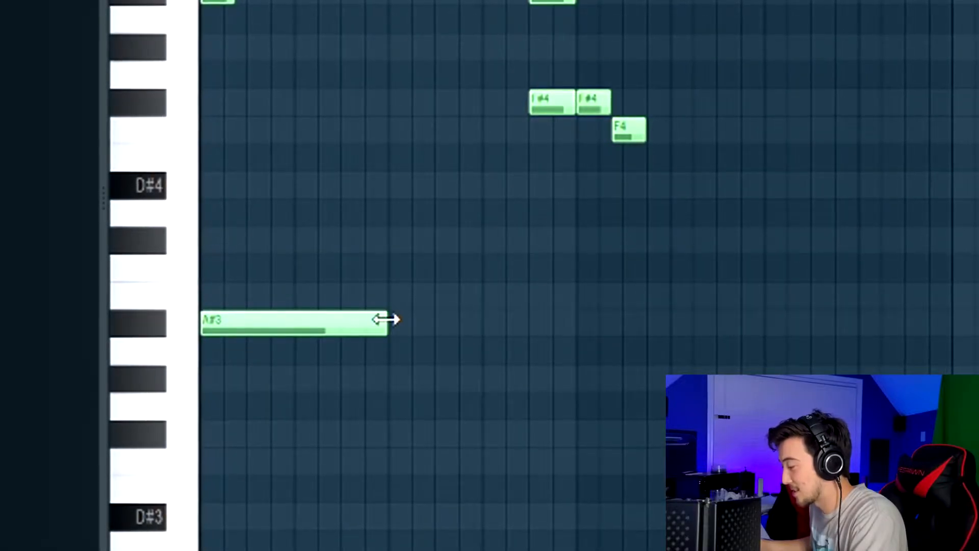
pyautogui.press('space')
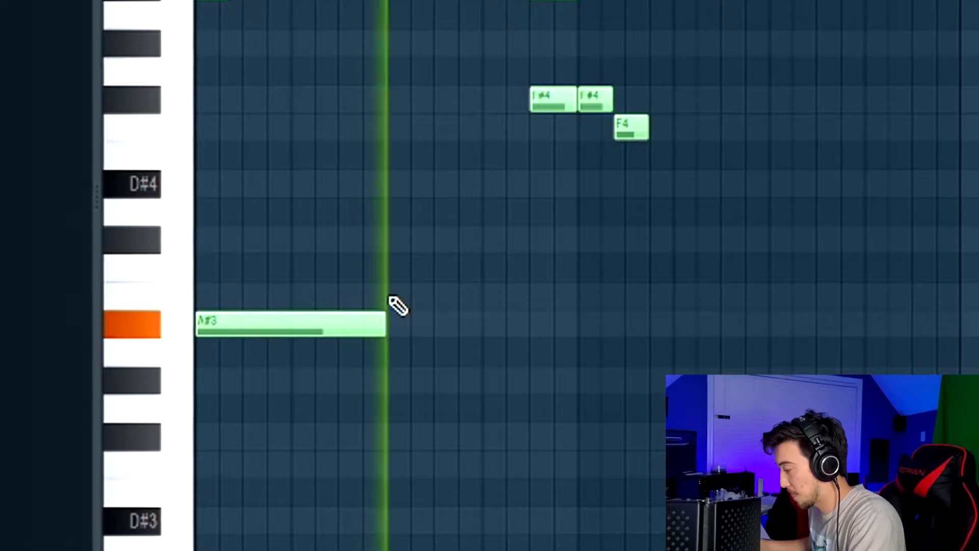
pyautogui.press('space')
pyautogui.click(398, 295)
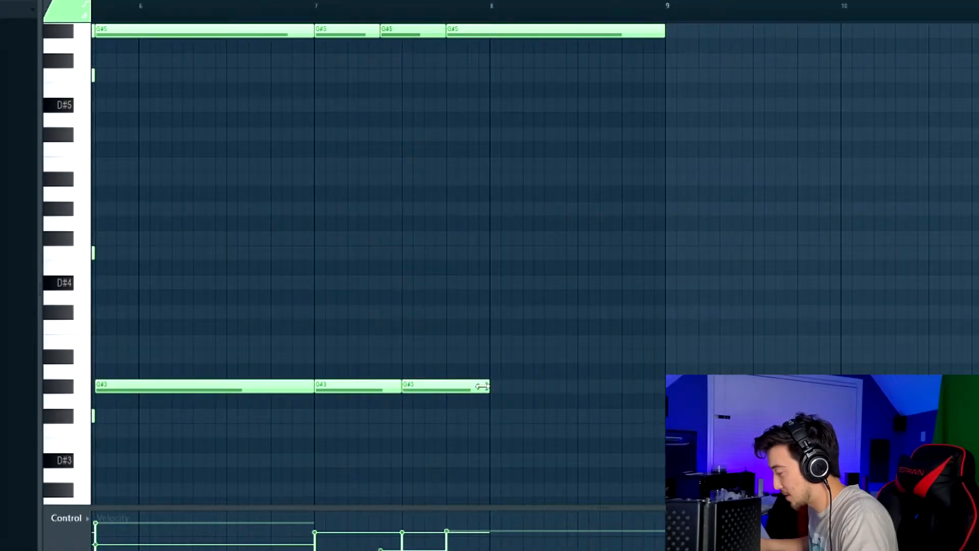
# Shorten the last G#3 bass note, follow it with short repeated G#3 notes and play the bass line
pyautogui.moveTo(482, 386); pyautogui.dragTo(421, 387)
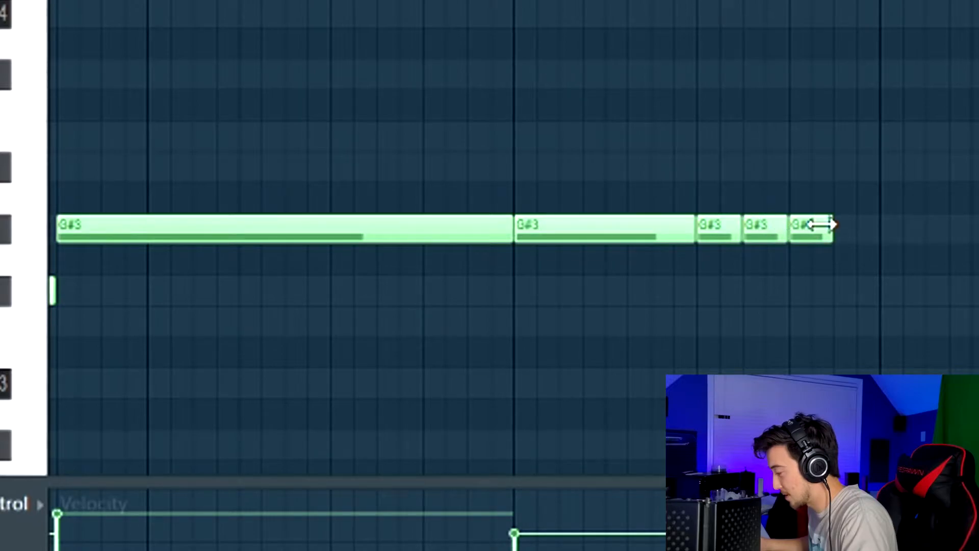
pyautogui.press('space')
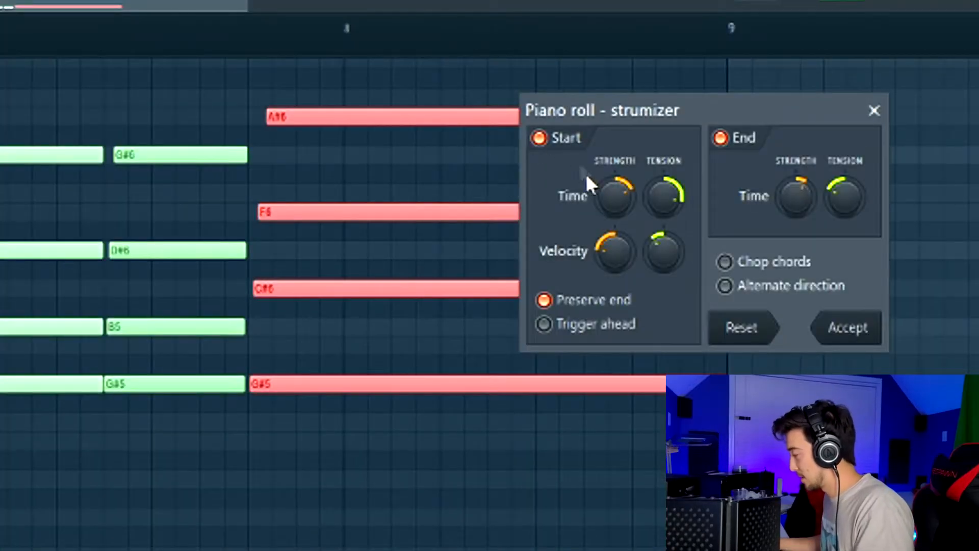
# Adjust the strumizer's start time and velocity strengths for the selected G#5–C#6–F6–A#6 chord, keeping both close to centre
pyautogui.moveTo(614, 195)
pyautogui.mouseDown()
pyautogui.moveTo(613, 219)
pyautogui.moveTo(615, 199)
pyautogui.mouseUp()
pyautogui.moveTo(621, 255); pyautogui.dragTo(622, 220)
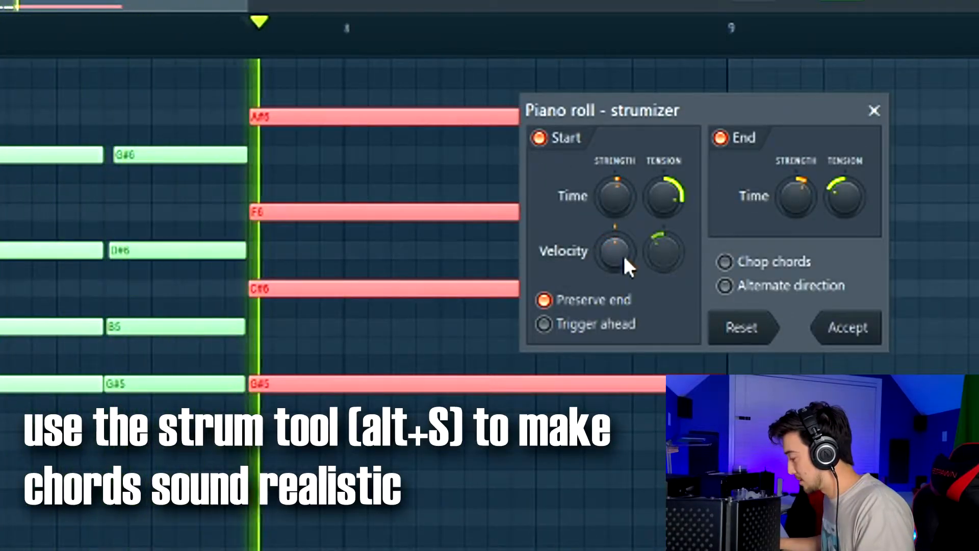
pyautogui.moveTo(621, 255); pyautogui.dragTo(621, 265)
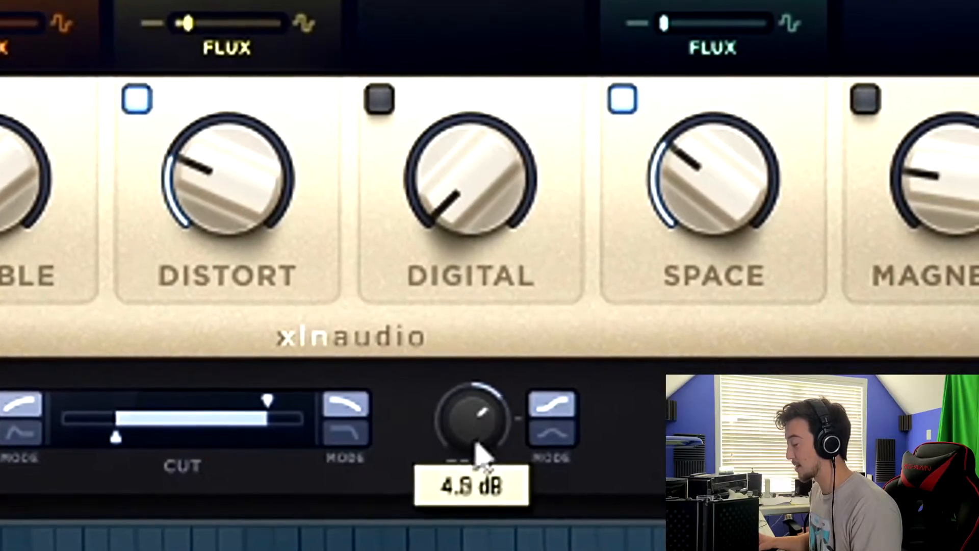
# Fine-tune the tone boost in the XLN Audio effect
pyautogui.moveTo(477, 448); pyautogui.dragTo(477, 438)
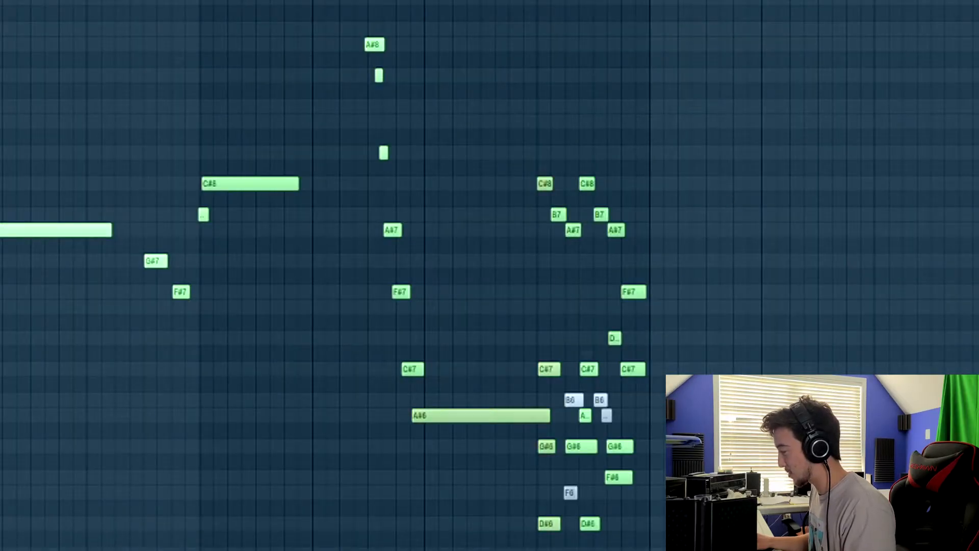
# Select the time range covering the fast closing run of notes at the end of the melody
pyautogui.moveTo(587, 353); pyautogui.dragTo(672, 353)
pyautogui.keyDown('ctrl'); pyautogui.click(660, 121); pyautogui.keyUp('ctrl')
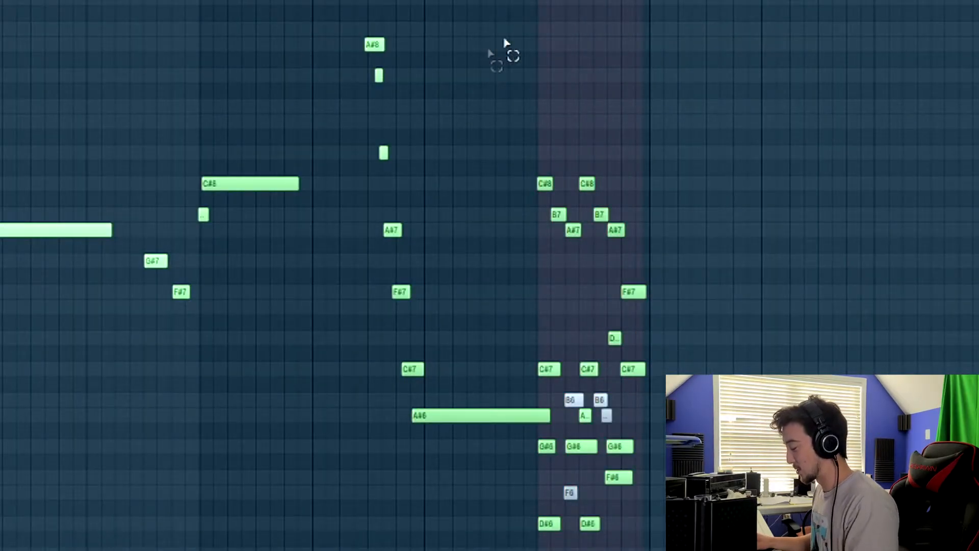
pyautogui.keyDown('ctrl'); pyautogui.click(499, 1); pyautogui.keyUp('ctrl')
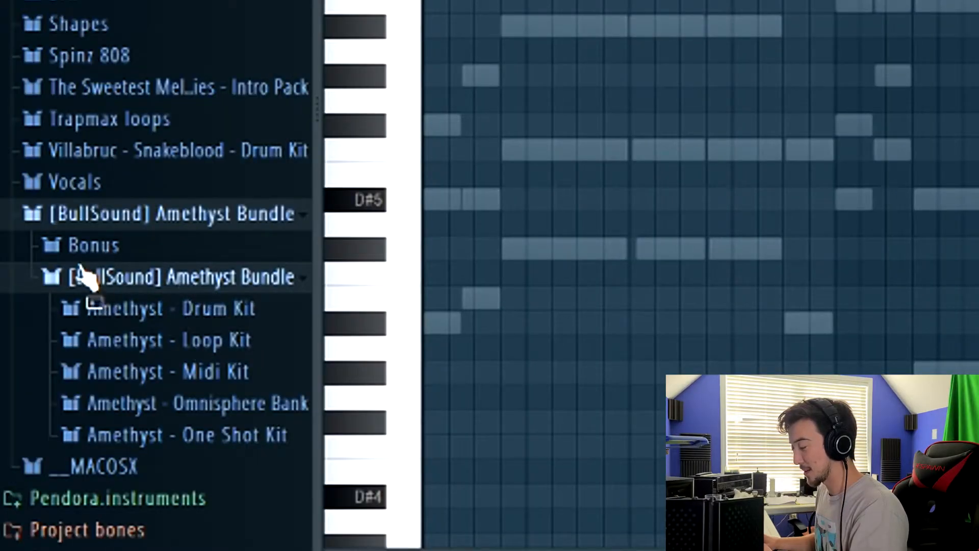
# Load the Bells - Lunur sample from the Amethyst One Shot Kit as a new instrument
pyautogui.click(204, 433)
pyautogui.scroll(-5, 240, 291)
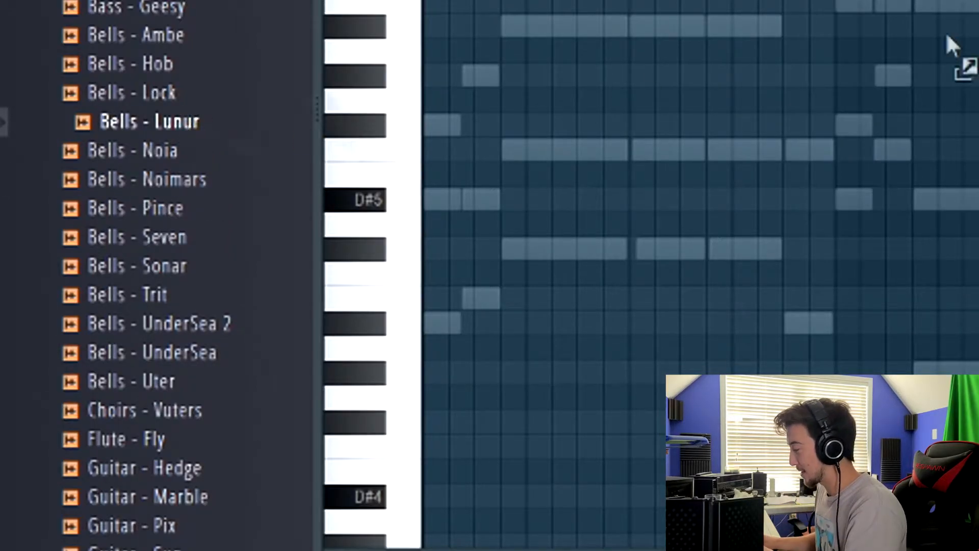
pyautogui.scroll(1, 153, 275)
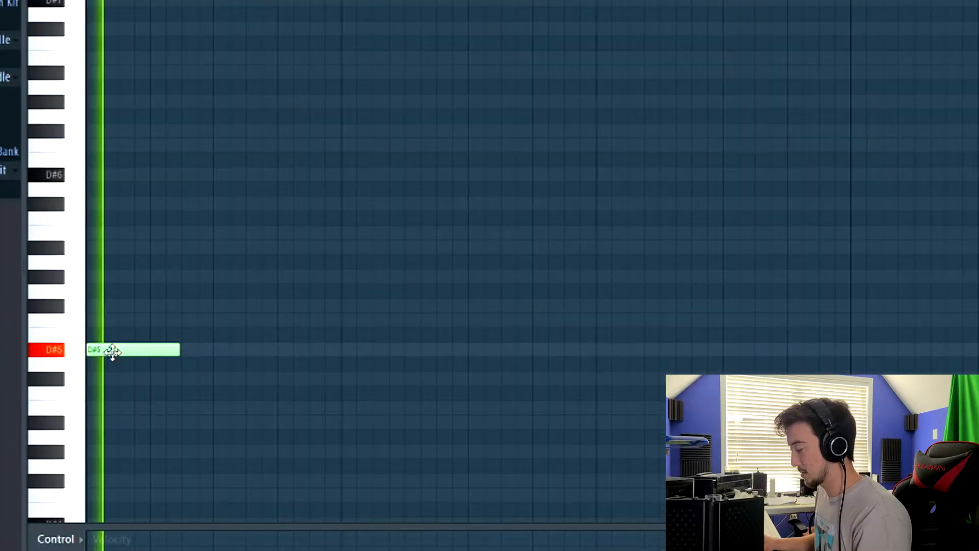
# Place two more D#5 notes back to back after the first one in the bell pattern
pyautogui.click(206, 351)
pyautogui.click(284, 350)
pyautogui.scroll(-1, 228, 267)
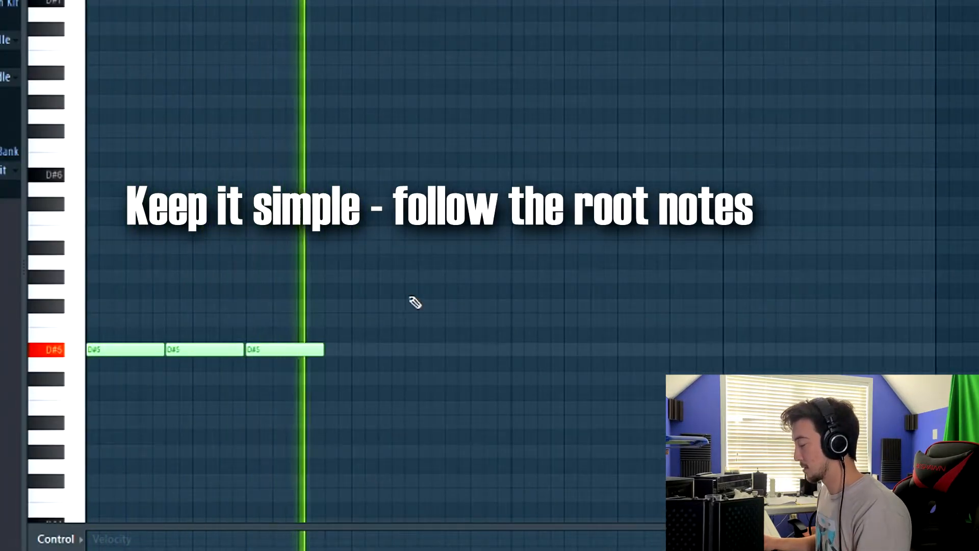
# Add two separate F5 notes and a G#5 note after the D#5 notes in the bell pattern
pyautogui.scroll(-1, 453, 292)
pyautogui.click(457, 320)
pyautogui.click(590, 320)
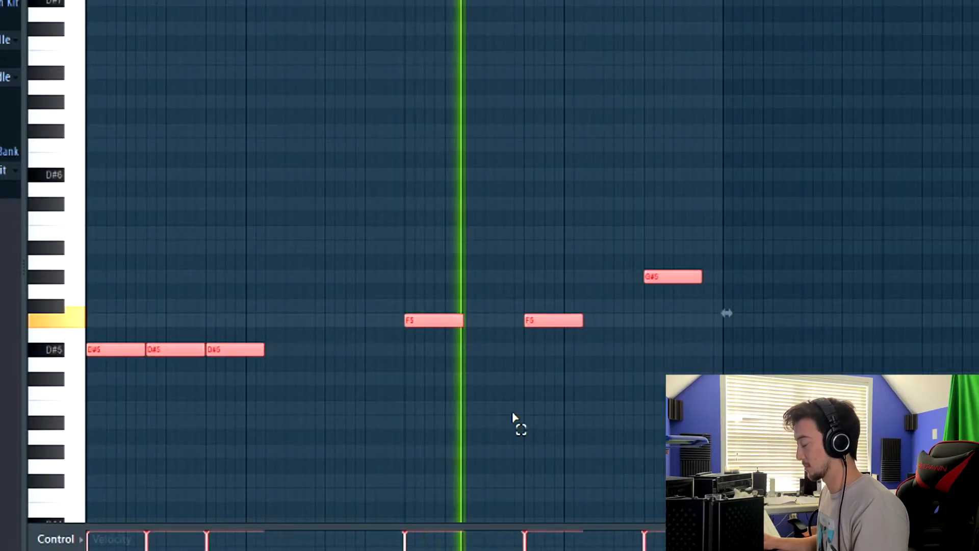
pyautogui.keyDown('ctrl'); pyautogui.click(513, 158); pyautogui.keyUp('ctrl')
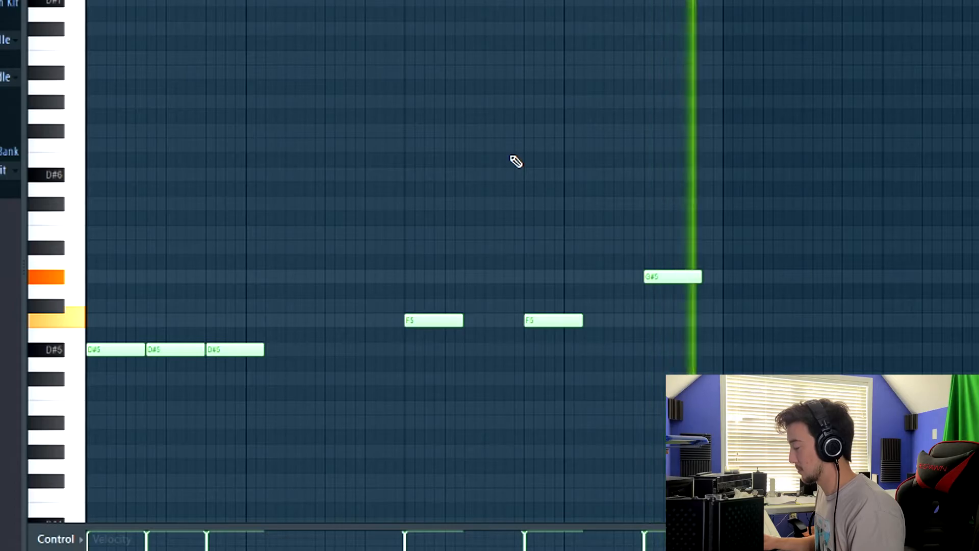
# Continue the bell pattern's second half with three B5 notes, two more B5 notes and a closing F#6
pyautogui.click(727, 248)
pyautogui.click(800, 249)
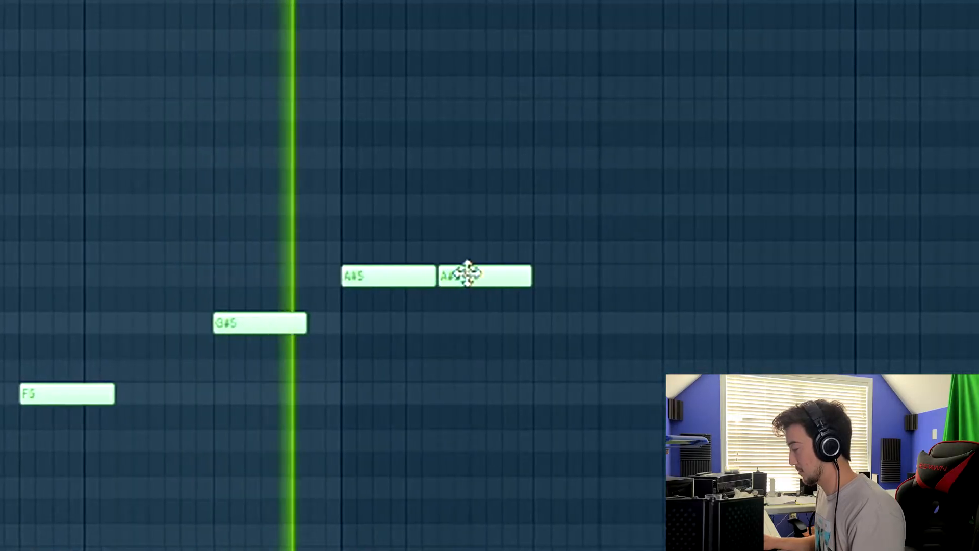
pyautogui.click(545, 277)
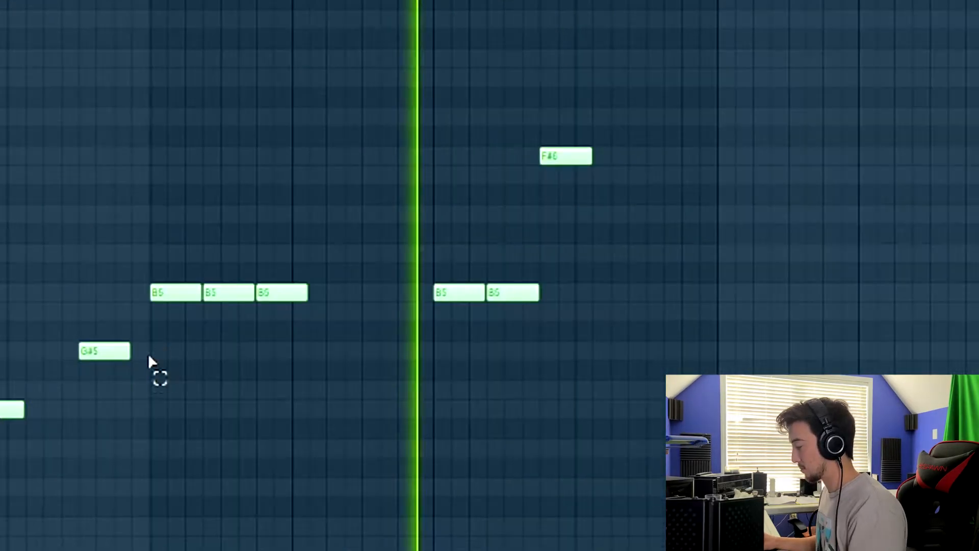
# Select the five B5 notes and the F#6 in the bell pattern and lower them by one octave
pyautogui.moveTo(168, 356); pyautogui.dragTo(758, 85)
pyautogui.hotkey('ctrl', 'Down')
pyautogui.scroll(-2, 601, 119)
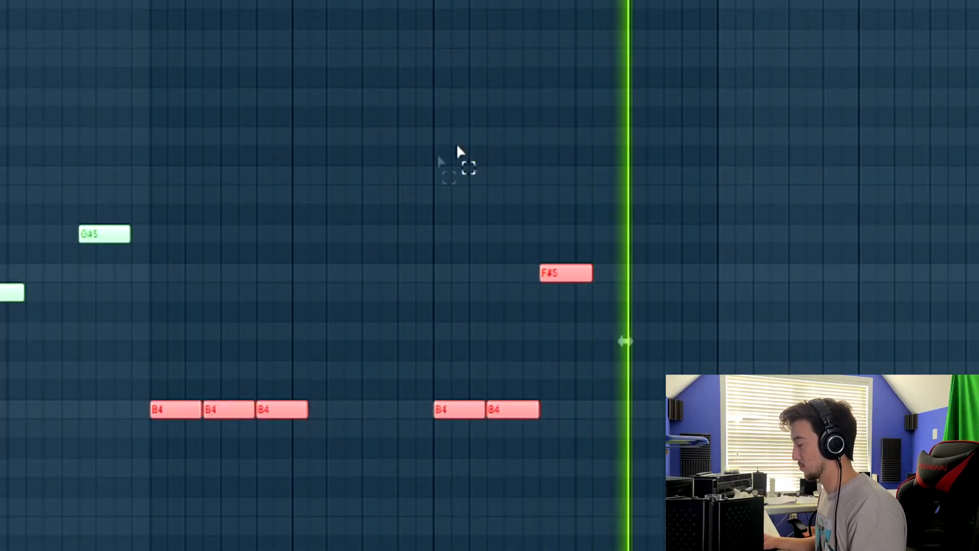
pyautogui.scroll(-2, 434, 153)
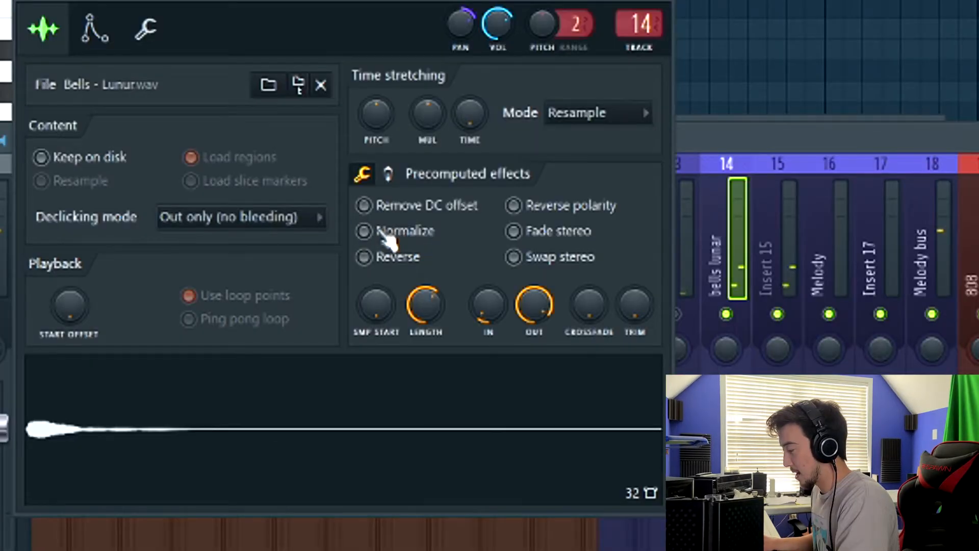
# Normalize the Bells - Lunur sample and close its settings
pyautogui.click(365, 232)
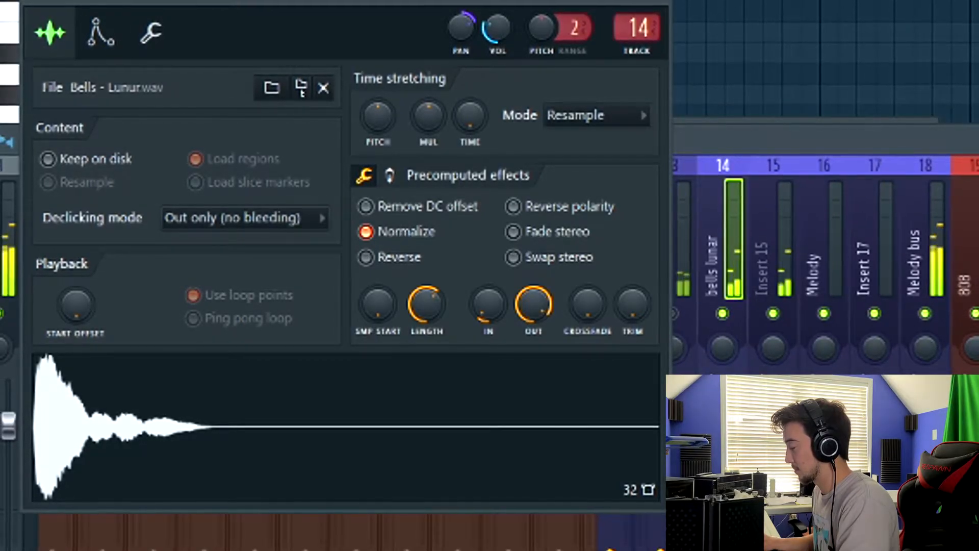
pyautogui.press('Escape')
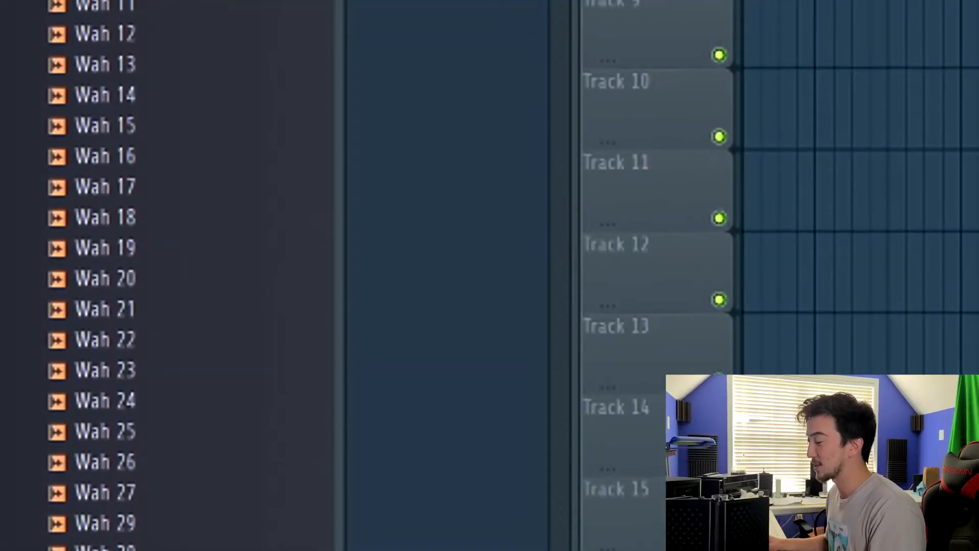
# Audition the Wah guitar samples in the browser and place Wah 53 on Track 5 midway through bar 2
pyautogui.scroll(-8, 167, 275)
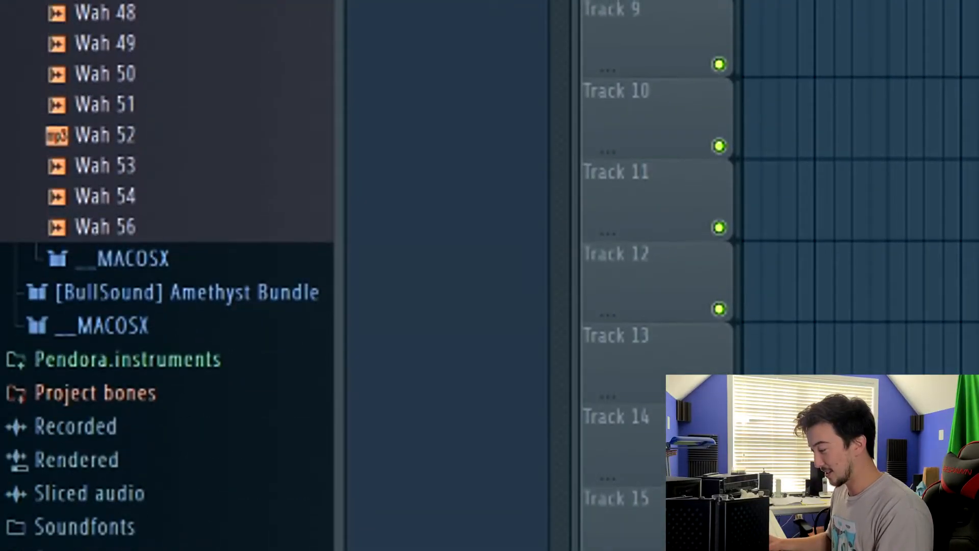
pyautogui.click(159, 109)
pyautogui.click(153, 199)
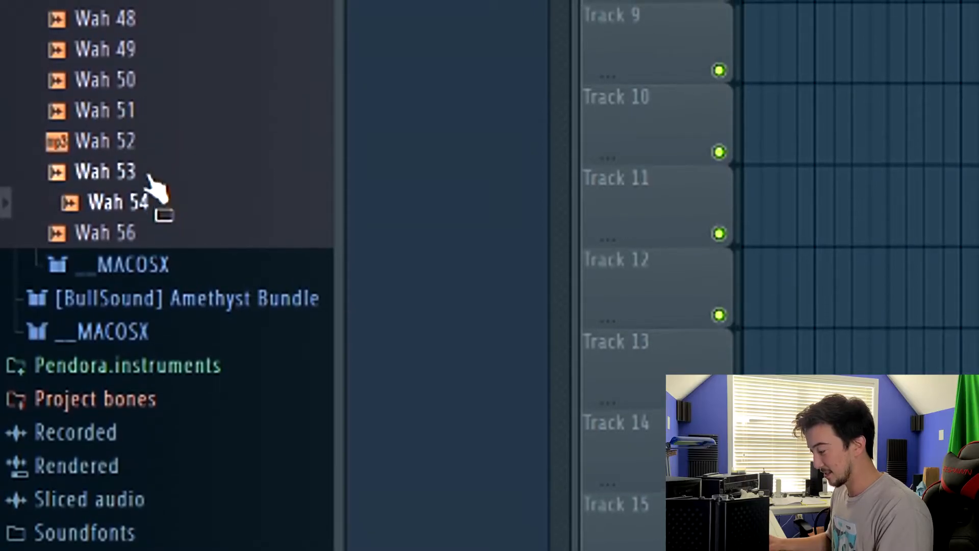
pyautogui.scroll(5, 164, 120)
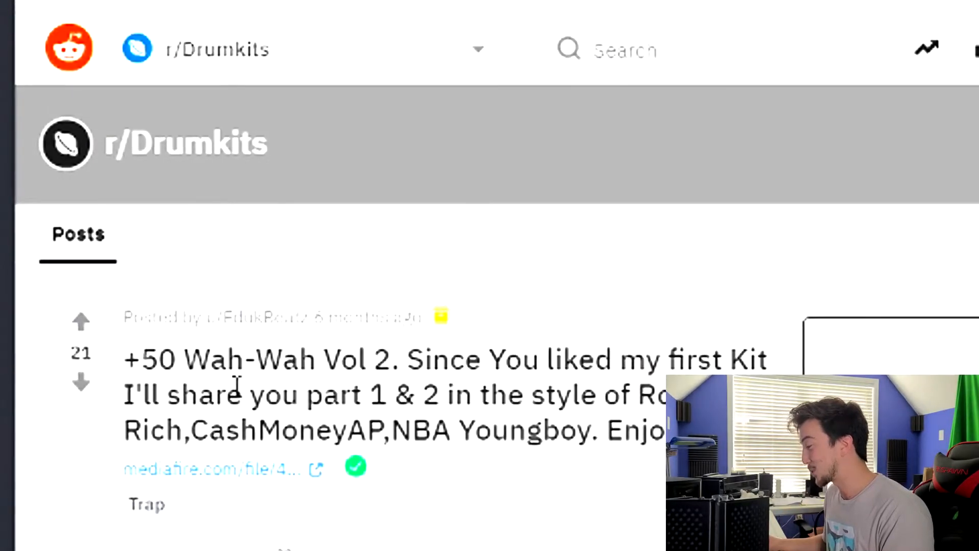
pyautogui.scroll(-3, 237, 385)
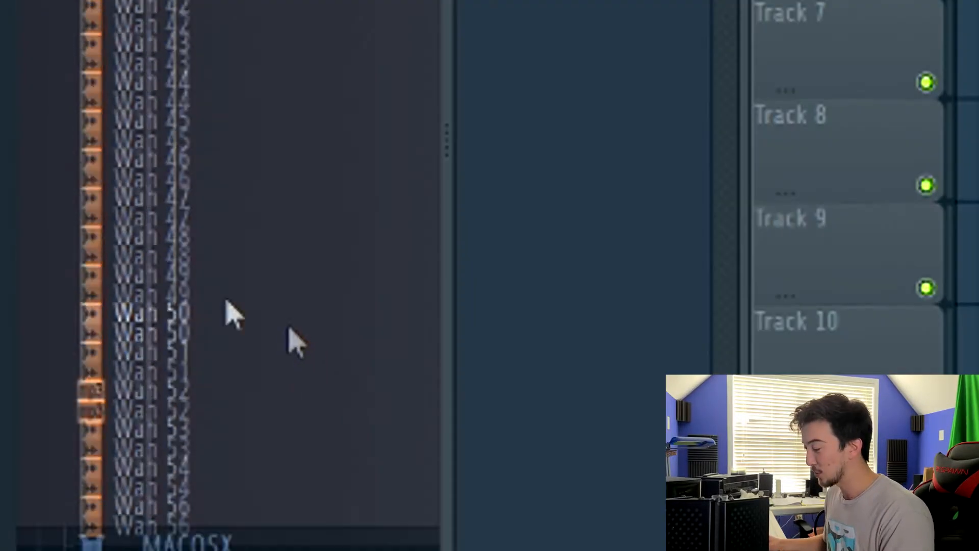
pyautogui.moveTo(232, 375); pyautogui.dragTo(196, 10)
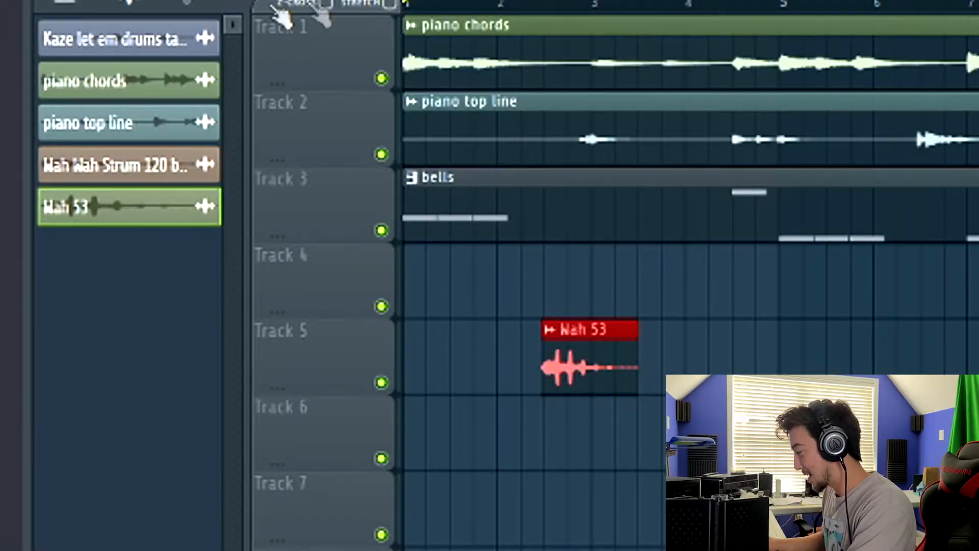
pyautogui.press('space')
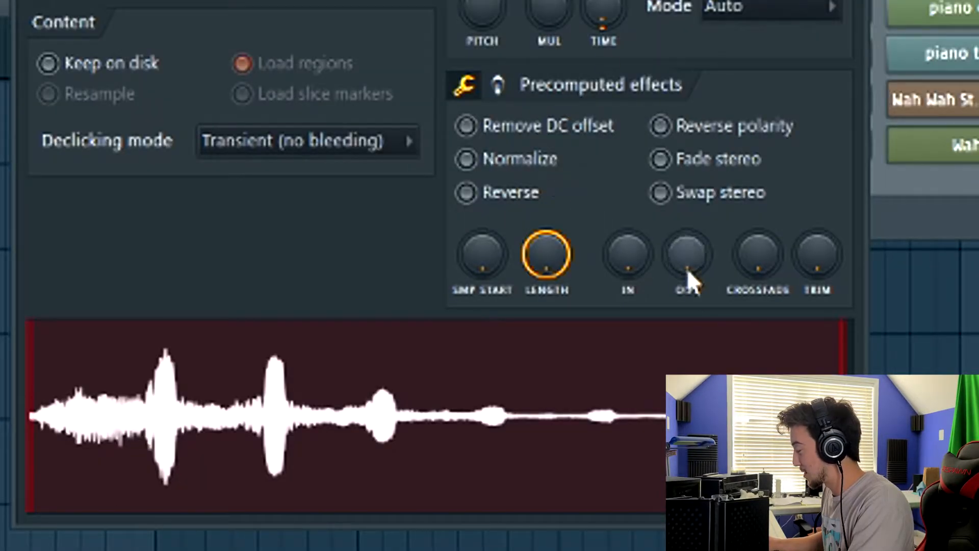
# Add a slight fade-out to the Wah 53 sample and play the arrangement
pyautogui.moveTo(687, 255); pyautogui.dragTo(687, 234)
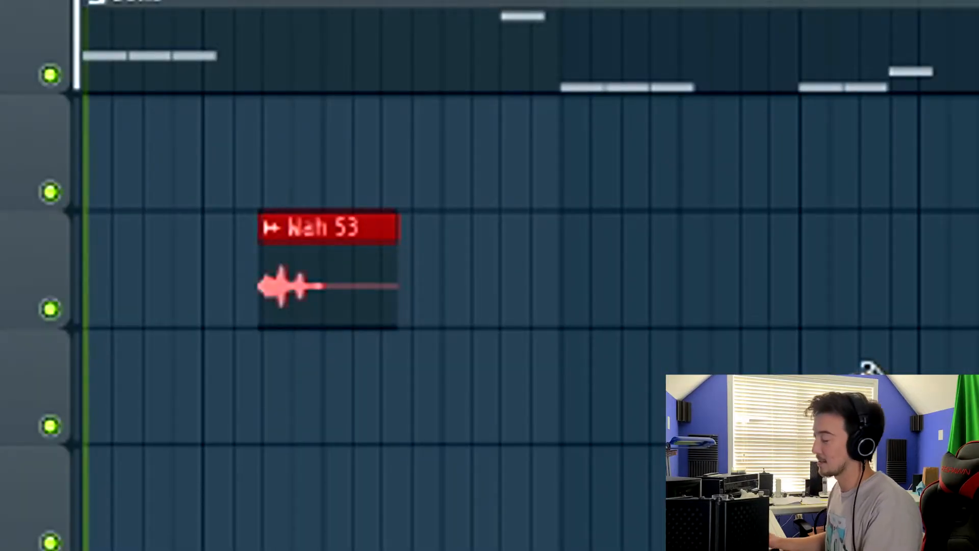
pyautogui.press('space')
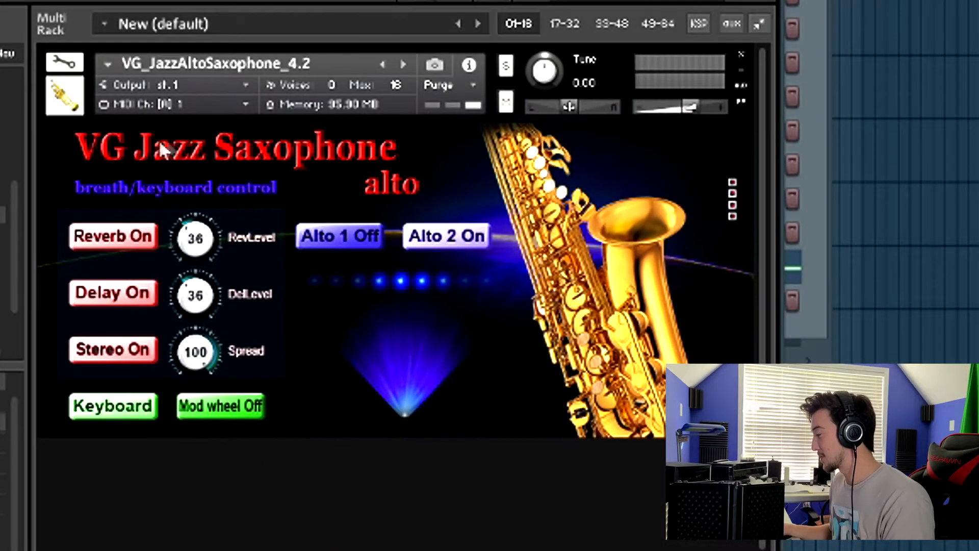
pyautogui.moveTo(341, 6); pyautogui.dragTo(307, 0)
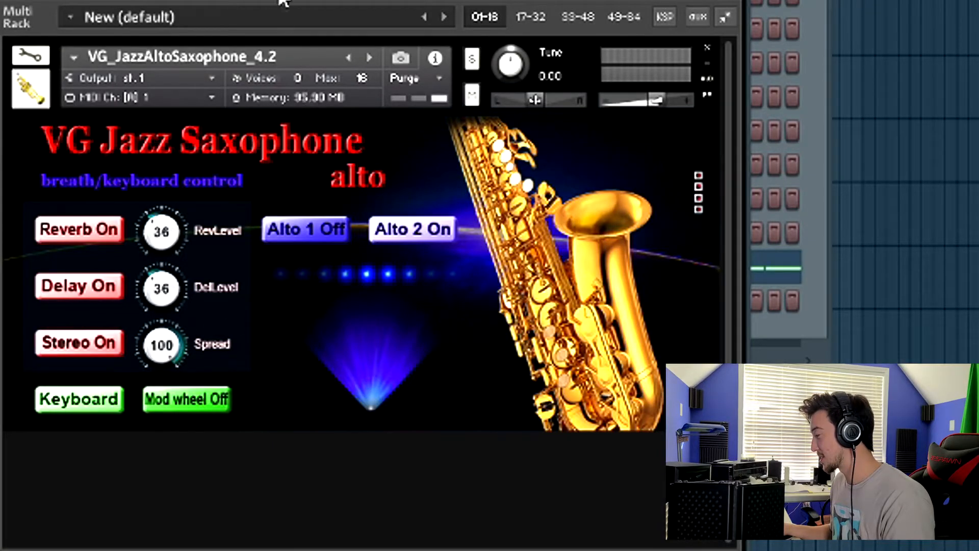
pyautogui.moveTo(286, 6); pyautogui.dragTo(274, 5)
pyautogui.moveTo(134, 0); pyautogui.dragTo(153, 3)
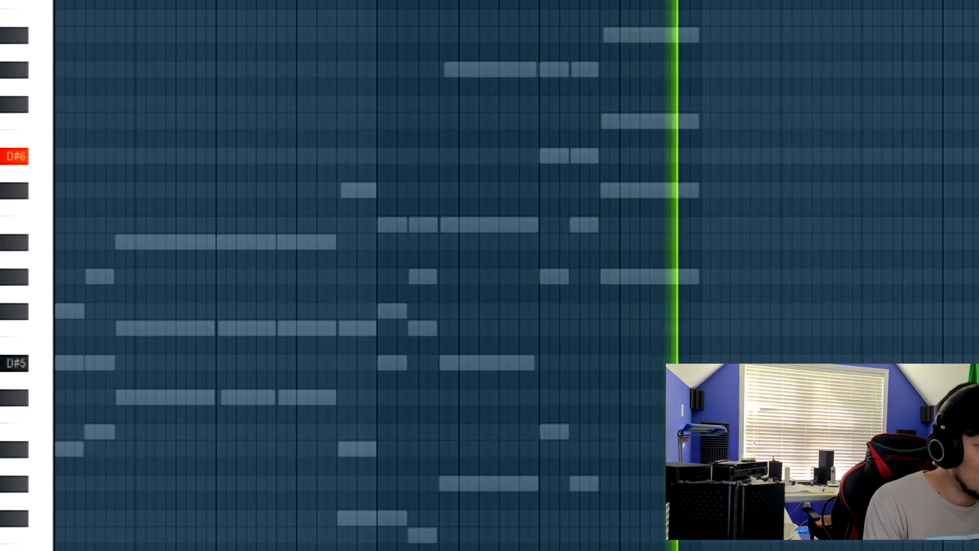
# Shift the second sax phrase of C#6, D#6, C#6 and A#5 earlier and lengthen its closing A#5 note
pyautogui.press('space')
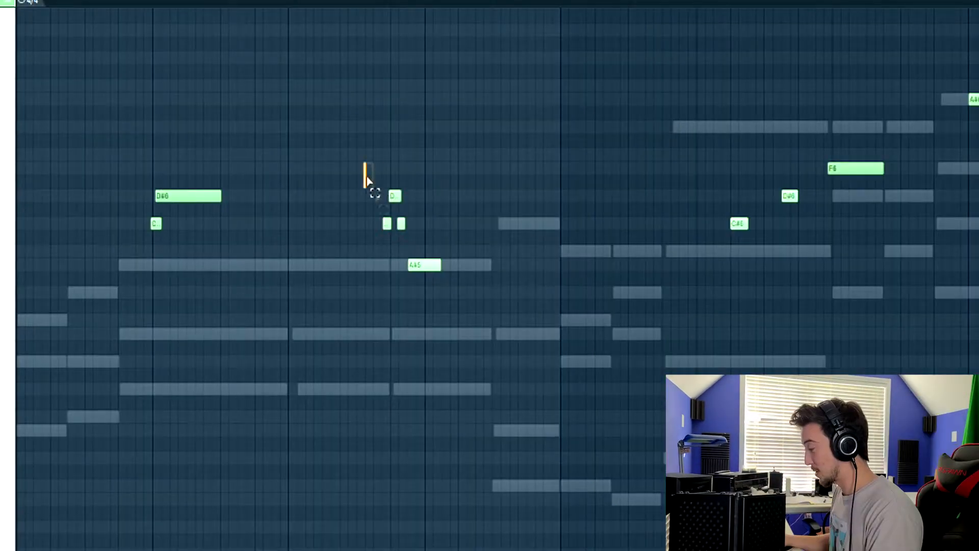
pyautogui.moveTo(365, 175); pyautogui.dragTo(426, 268)
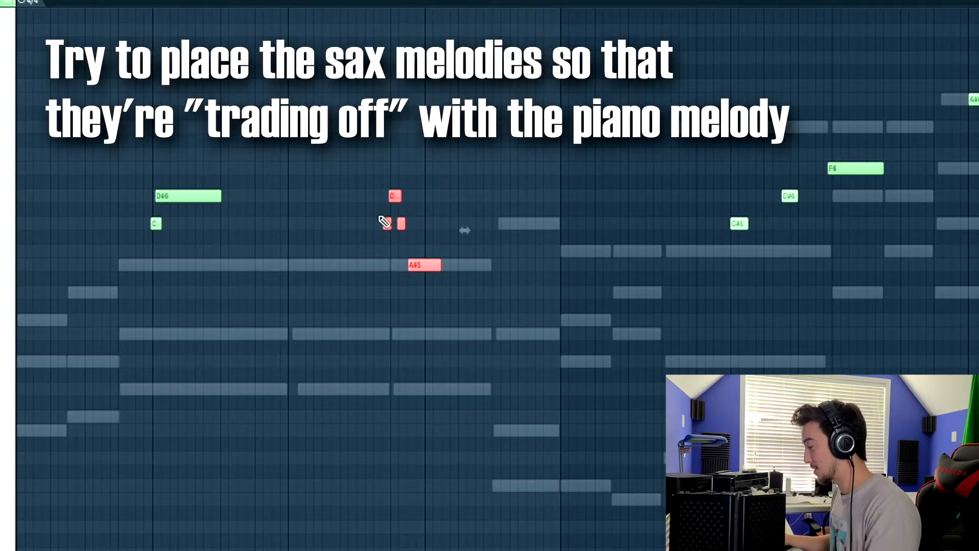
pyautogui.scroll(2, 384, 223)
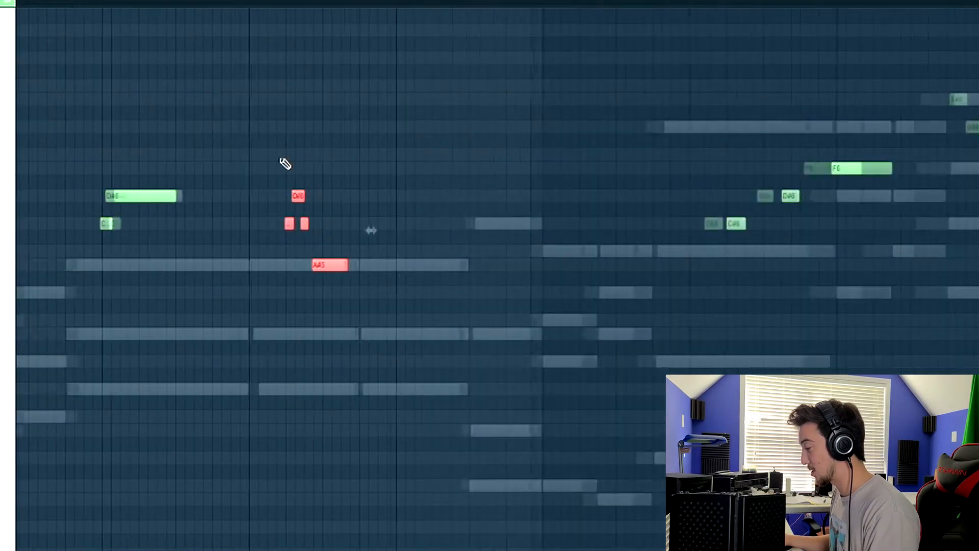
pyautogui.moveTo(345, 264); pyautogui.dragTo(451, 264)
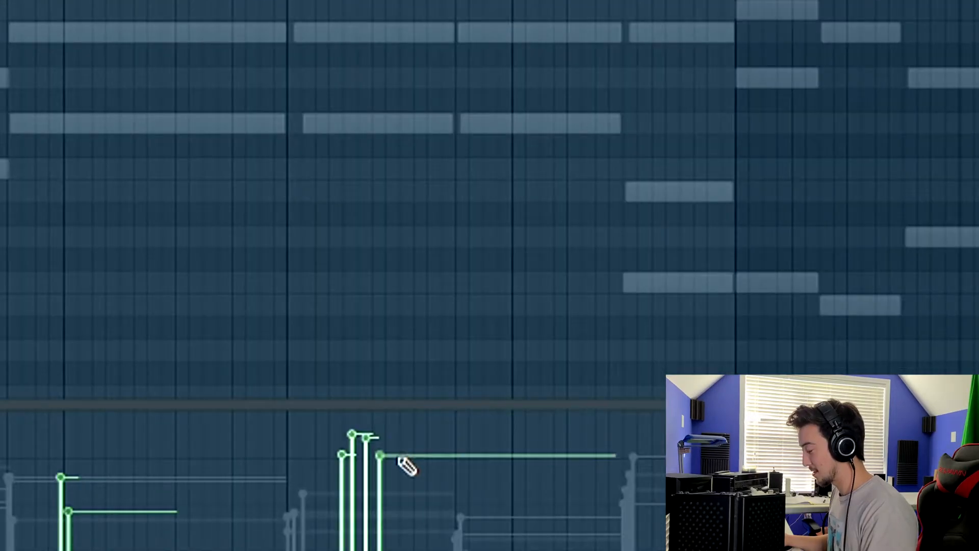
# Lower the last note of the descending sax run to D#5 and lengthen it
pyautogui.press('space')
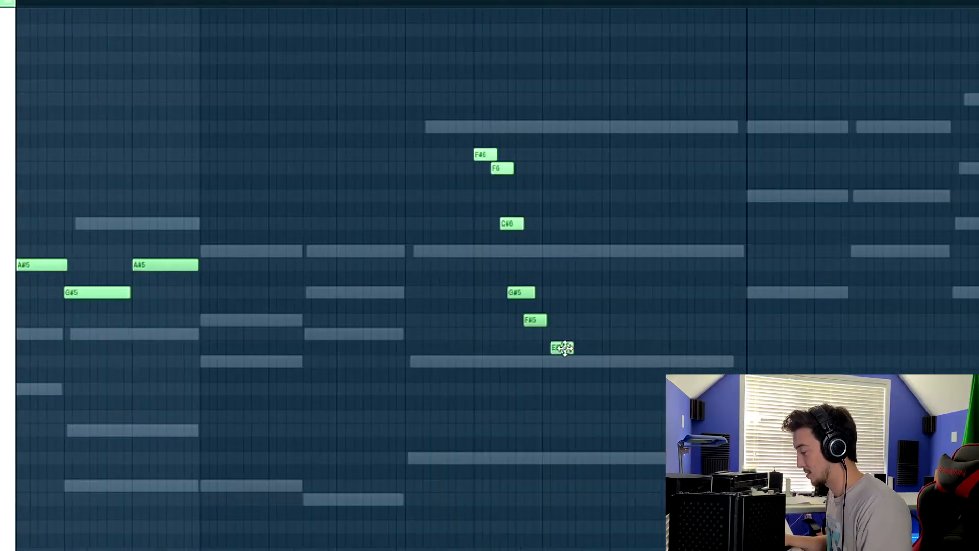
pyautogui.press('space')
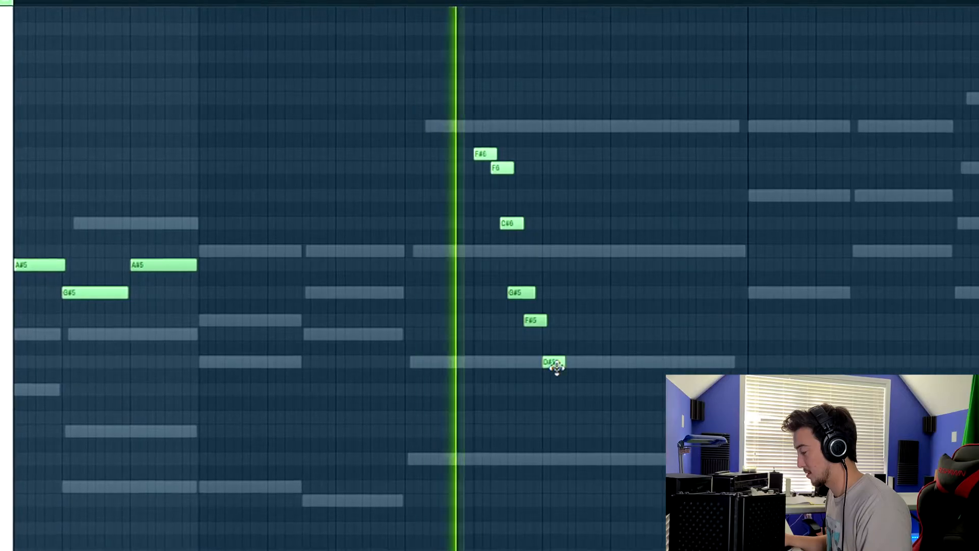
pyautogui.moveTo(566, 368); pyautogui.dragTo(597, 368)
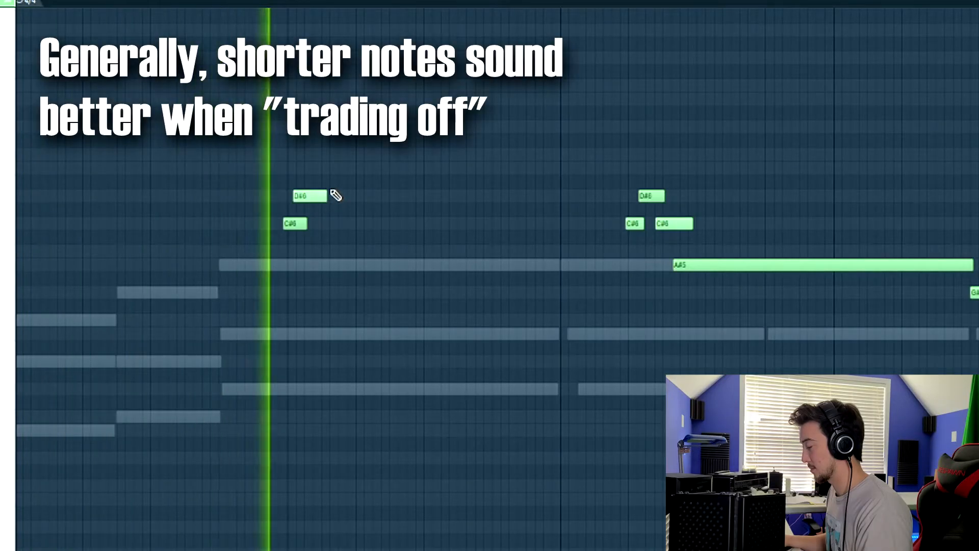
# Shorten the long A#5 closing the second sax phrase to a short note and play the result
pyautogui.scroll(-2, 336, 182)
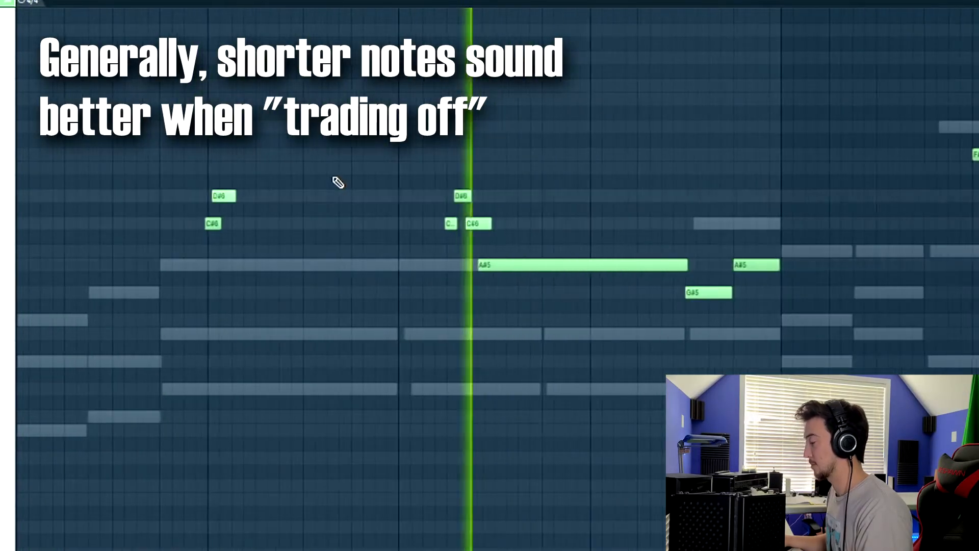
pyautogui.scroll(2, 645, 267)
pyautogui.moveTo(694, 265); pyautogui.dragTo(489, 278)
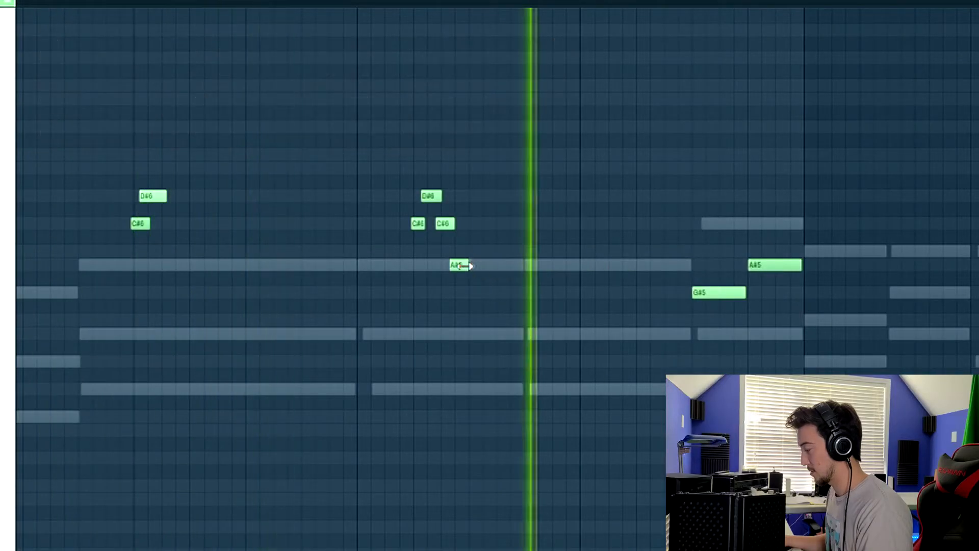
pyautogui.moveTo(466, 265); pyautogui.dragTo(488, 266)
pyautogui.press('space')
pyautogui.press('space')
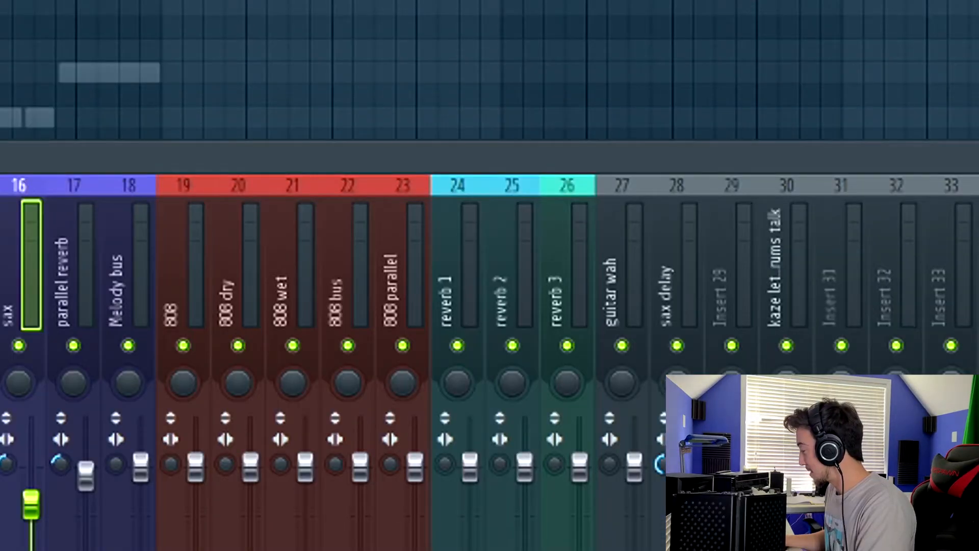
# Examine the Fruity Reeverb 2 settings on the sax mixer track and the sax routing in the mixer
pyautogui.moveTo(387, 165); pyautogui.dragTo(130, 105)
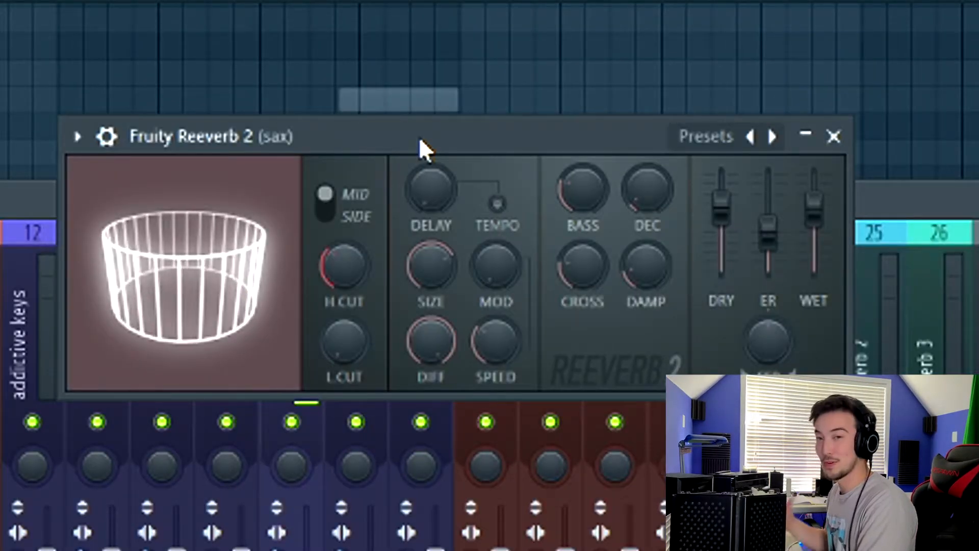
pyautogui.moveTo(420, 140); pyautogui.dragTo(538, 130)
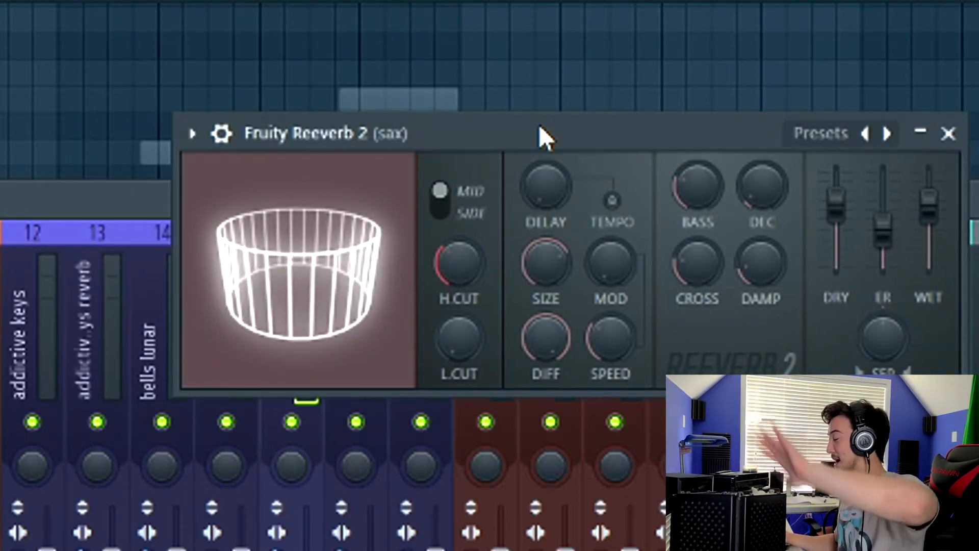
pyautogui.moveTo(544, 134); pyautogui.dragTo(666, 113)
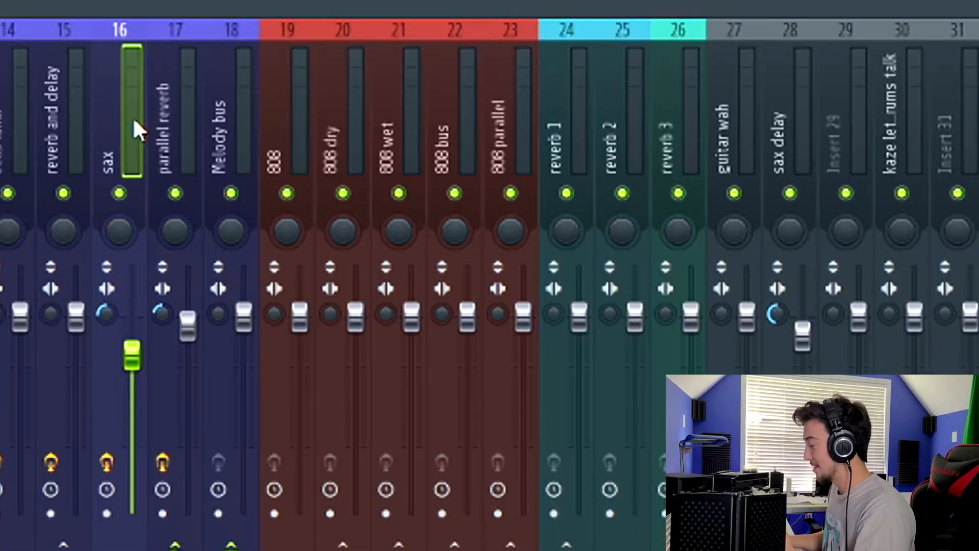
pyautogui.click(157, 106)
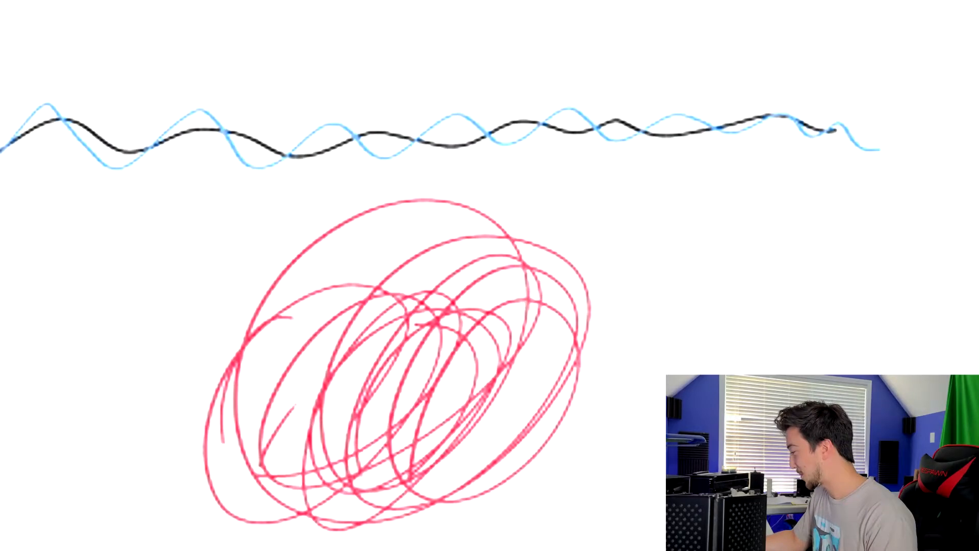
# On the drawing canvas, scribble overlapping dark blue loops over the pink loops beneath the wavy lines
pyautogui.moveTo(375, 413)
pyautogui.mouseDown()
pyautogui.moveTo(553, 311)
pyautogui.moveTo(311, 332)
pyautogui.moveTo(343, 368)
pyautogui.mouseUp()
pyautogui.moveTo(482, 333); pyautogui.dragTo(294, 266)
pyautogui.moveTo(299, 439); pyautogui.dragTo(224, 390)
pyautogui.moveTo(389, 325); pyautogui.dragTo(231, 392)
pyautogui.moveTo(298, 405)
pyautogui.mouseDown()
pyautogui.moveTo(316, 392)
pyautogui.moveTo(326, 453)
pyautogui.moveTo(408, 433)
pyautogui.moveTo(433, 398)
pyautogui.moveTo(431, 505)
pyautogui.mouseUp()
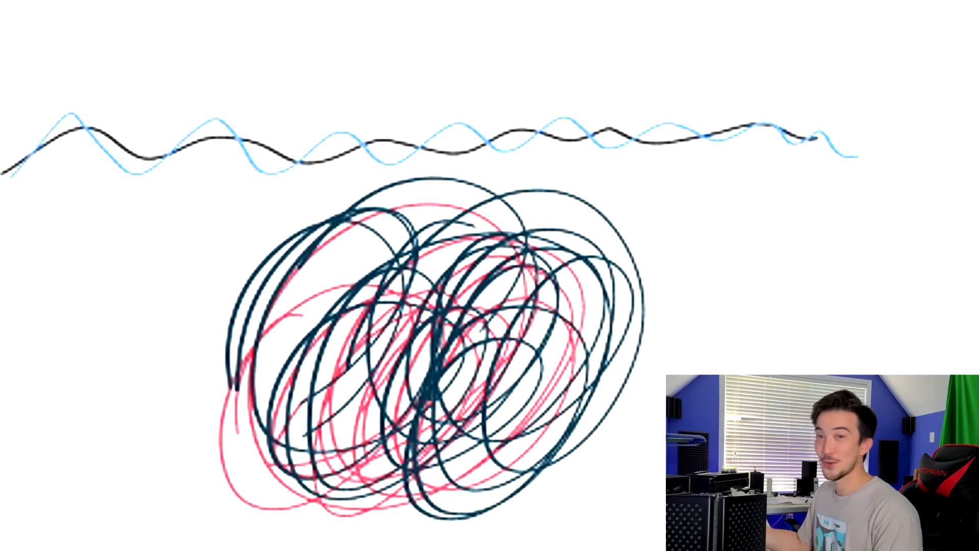
# Handwrite the words "Sadness" and "angry" in black beside the scribbled loops
pyautogui.moveTo(559, 330)
pyautogui.mouseDown()
pyautogui.moveTo(549, 372)
pyautogui.moveTo(577, 358)
pyautogui.moveTo(600, 367)
pyautogui.mouseUp()
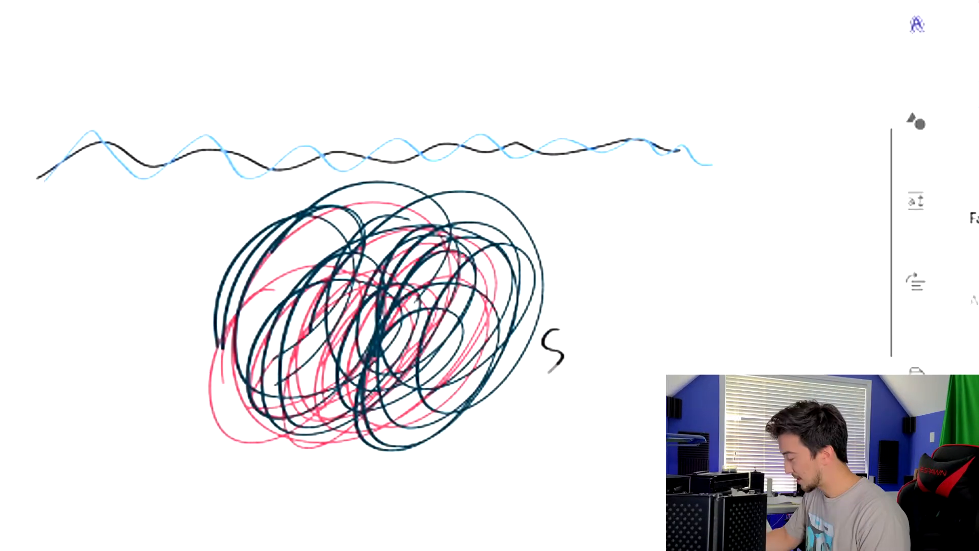
pyautogui.moveTo(610, 334)
pyautogui.mouseDown()
pyautogui.moveTo(612, 349)
pyautogui.moveTo(621, 349)
pyautogui.mouseUp()
pyautogui.moveTo(623, 344); pyautogui.dragTo(631, 349)
pyautogui.moveTo(647, 326)
pyautogui.mouseDown()
pyautogui.moveTo(636, 333)
pyautogui.moveTo(643, 352)
pyautogui.moveTo(654, 350)
pyautogui.mouseUp()
pyautogui.moveTo(534, 431)
pyautogui.mouseDown()
pyautogui.moveTo(541, 450)
pyautogui.moveTo(576, 419)
pyautogui.moveTo(573, 452)
pyautogui.mouseUp()
pyautogui.moveTo(602, 409); pyautogui.dragTo(618, 409)
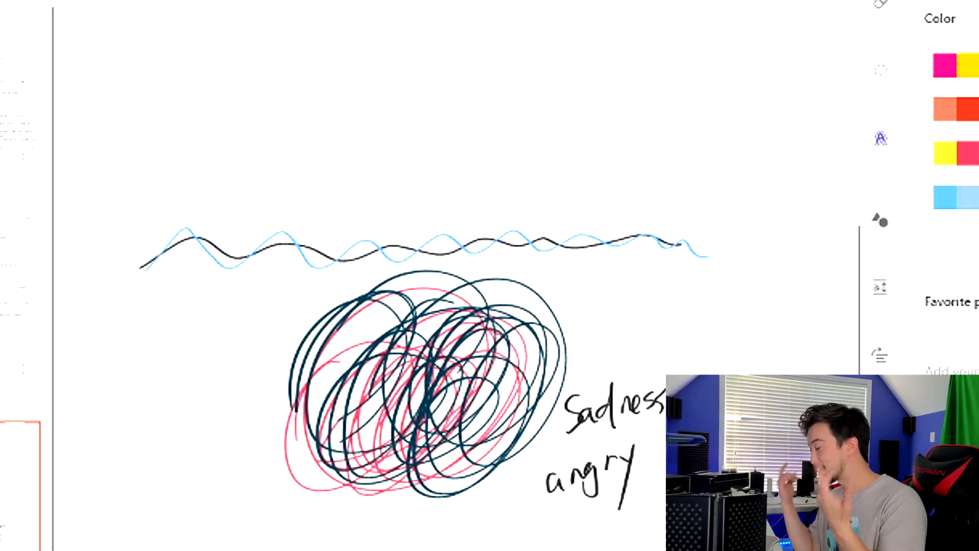
# Draw tall magenta spikes shooting up from the scribbled loops through the wavy lines and above them
pyautogui.moveTo(433, 114); pyautogui.dragTo(423, 245)
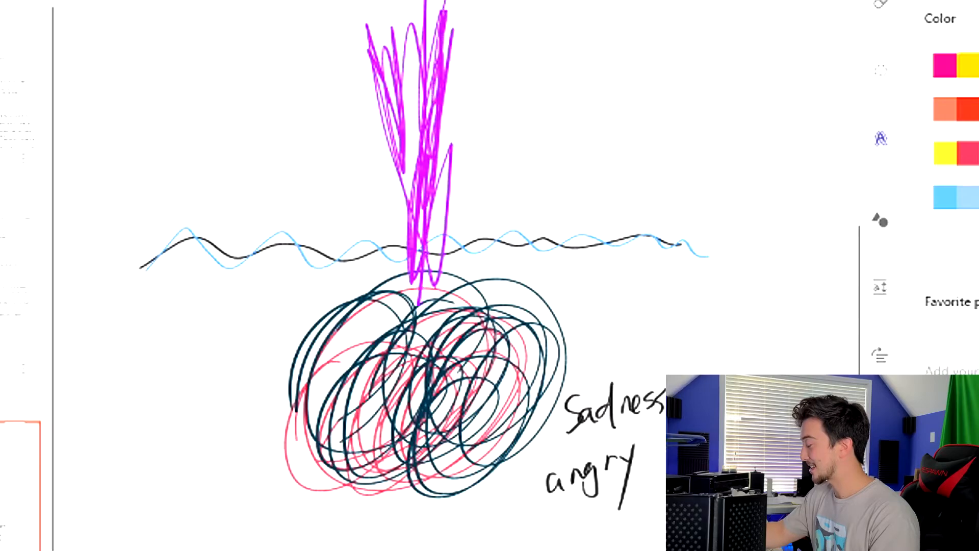
pyautogui.moveTo(444, 11); pyautogui.dragTo(406, 134)
pyautogui.moveTo(412, 30); pyautogui.dragTo(420, 245)
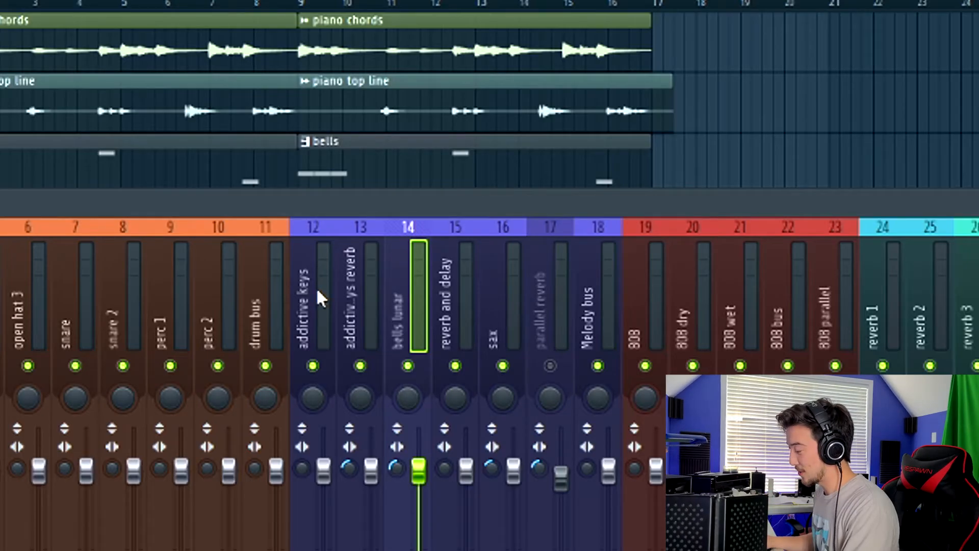
# Select the addictive keys mixer track and open its Fruity Love Philter effect
pyautogui.click(317, 290)
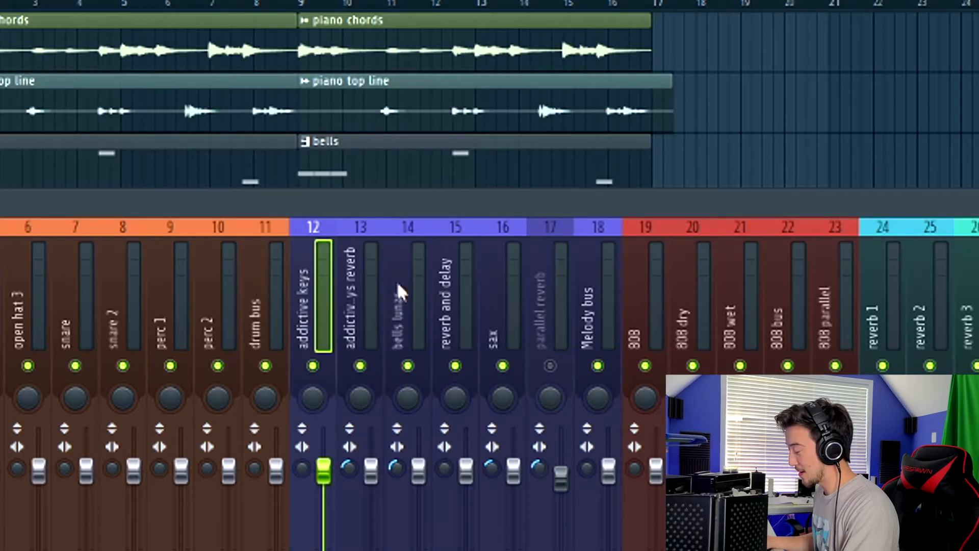
pyautogui.moveTo(356, 207); pyautogui.dragTo(356, 193)
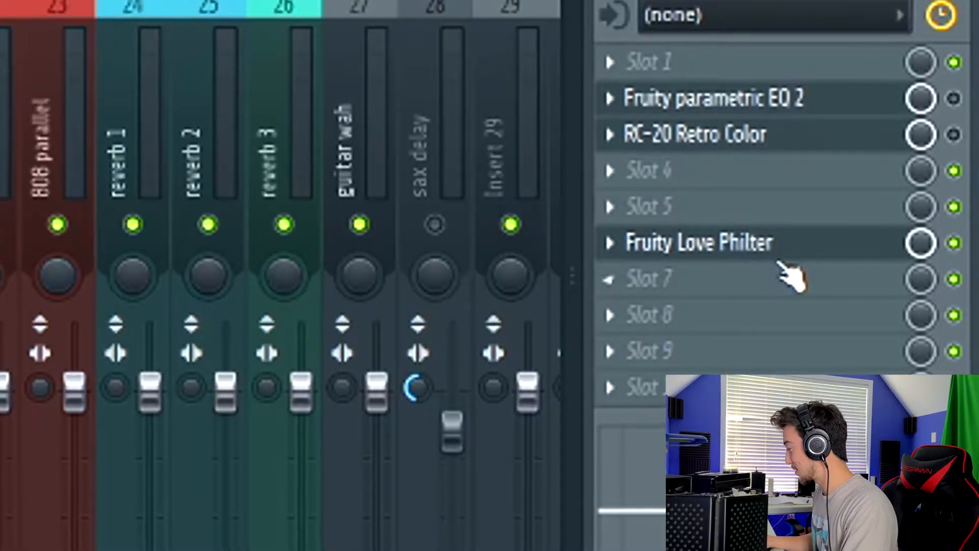
pyautogui.click(765, 247)
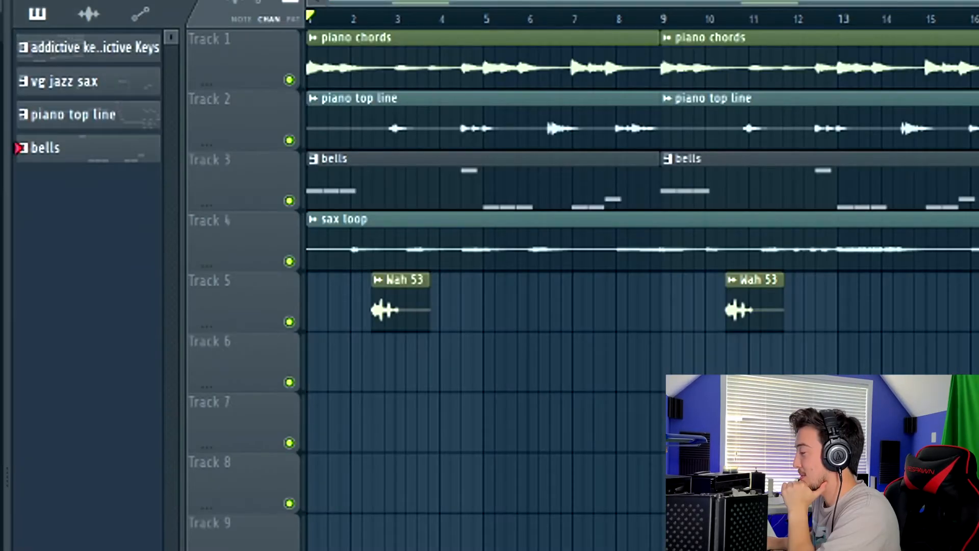
# Create the pattern "piano filter automation", lay it on track 7 across bars 1 to 17, and record Love Philter XY modulation into it
pyautogui.press('F4')
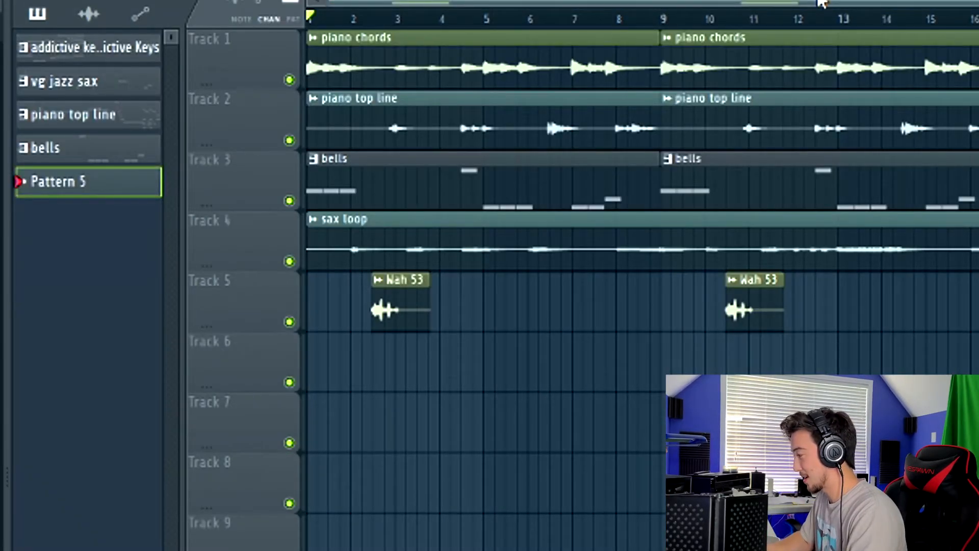
pyautogui.moveTo(351, 472); pyautogui.dragTo(421, 427)
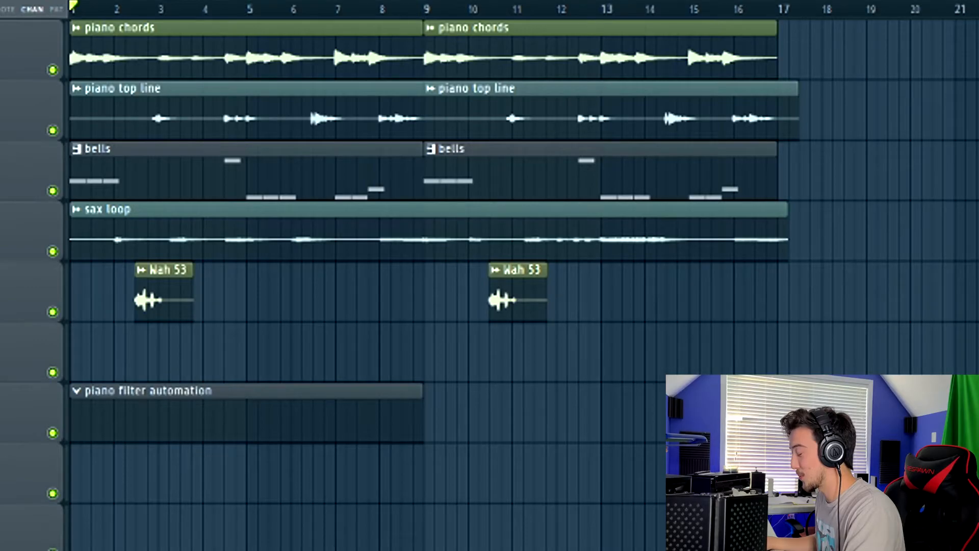
pyautogui.moveTo(204, 420); pyautogui.dragTo(522, 448)
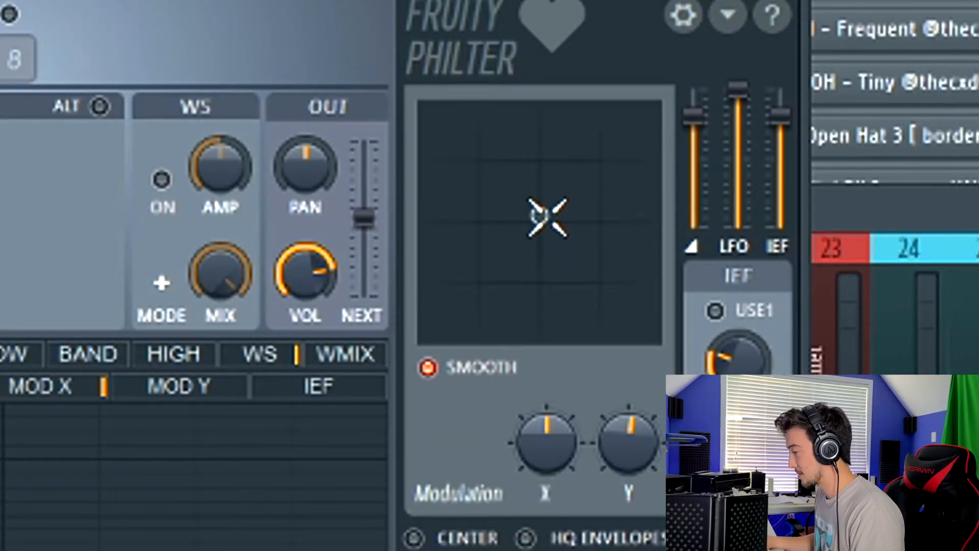
pyautogui.moveTo(549, 219); pyautogui.dragTo(586, 173)
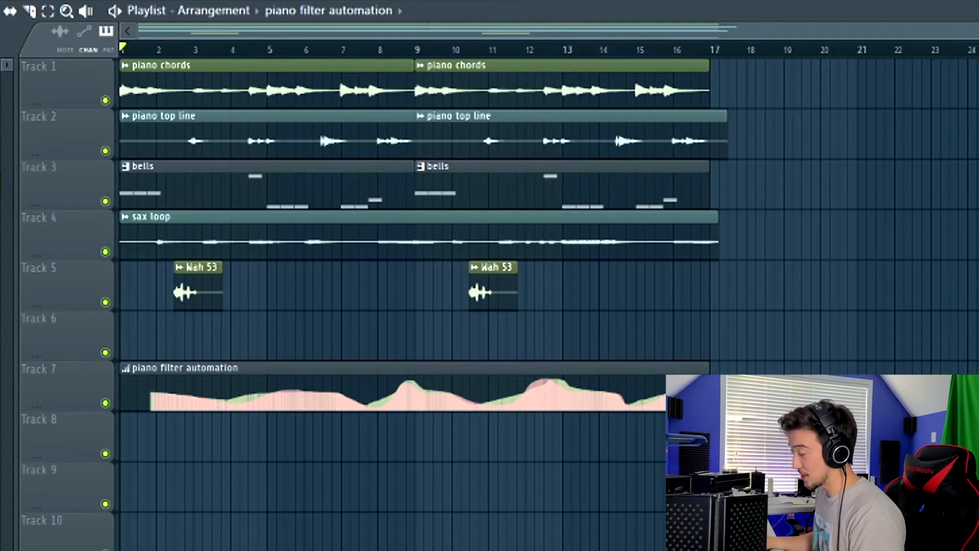
# Repaint the Love Philter Modulation Y events of addictive keys, cutting down the tall peaks around bars 9, 13 and 16
pyautogui.moveTo(724, 85); pyautogui.dragTo(554, 80)
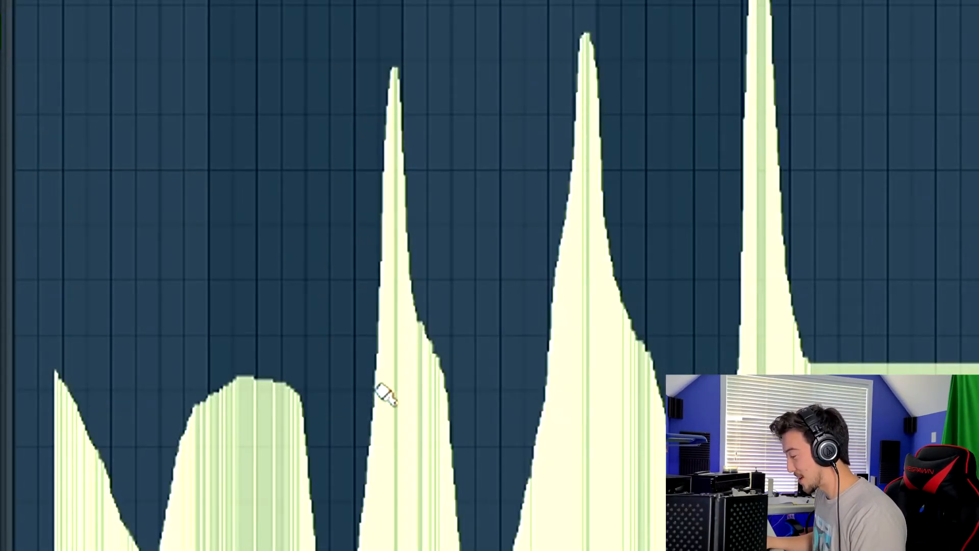
pyautogui.moveTo(379, 387)
pyautogui.mouseDown()
pyautogui.moveTo(431, 364)
pyautogui.moveTo(377, 362)
pyautogui.moveTo(383, 371)
pyautogui.mouseUp()
pyautogui.moveTo(384, 371); pyautogui.dragTo(388, 353)
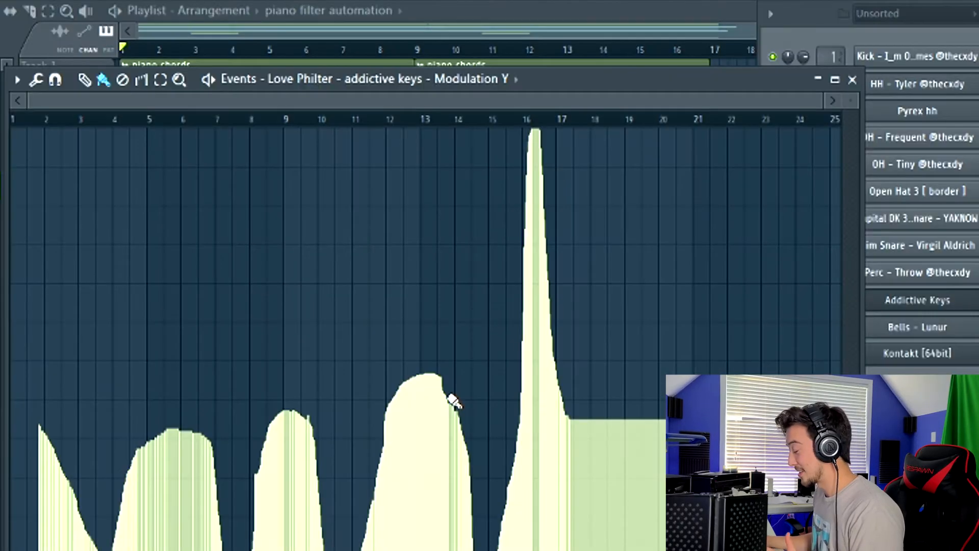
pyautogui.moveTo(443, 391); pyautogui.dragTo(442, 386)
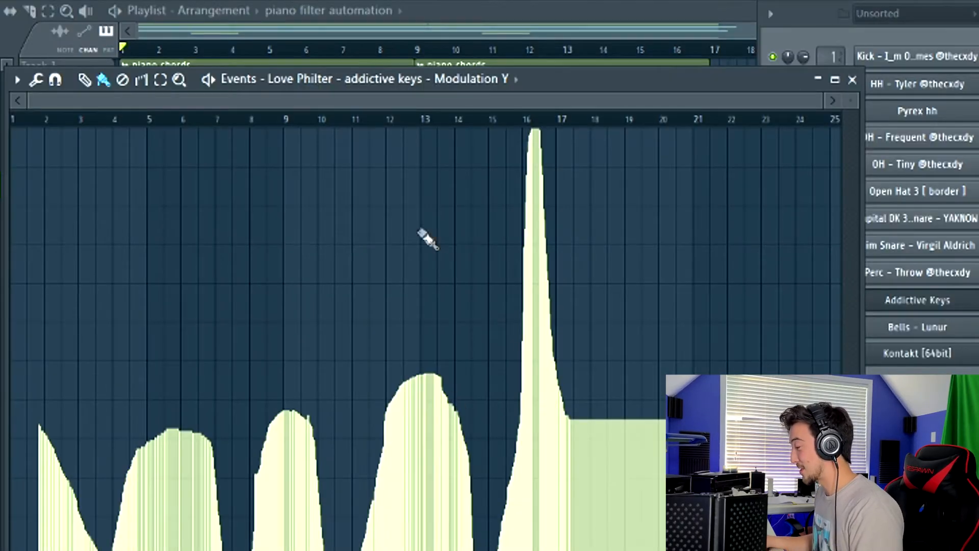
pyautogui.moveTo(506, 80); pyautogui.dragTo(500, 79)
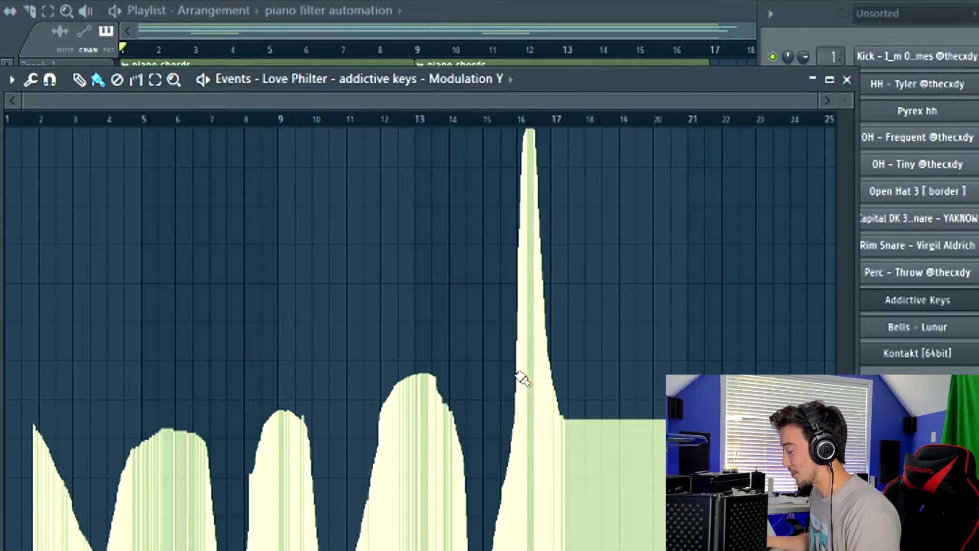
pyautogui.moveTo(519, 377); pyautogui.dragTo(541, 382)
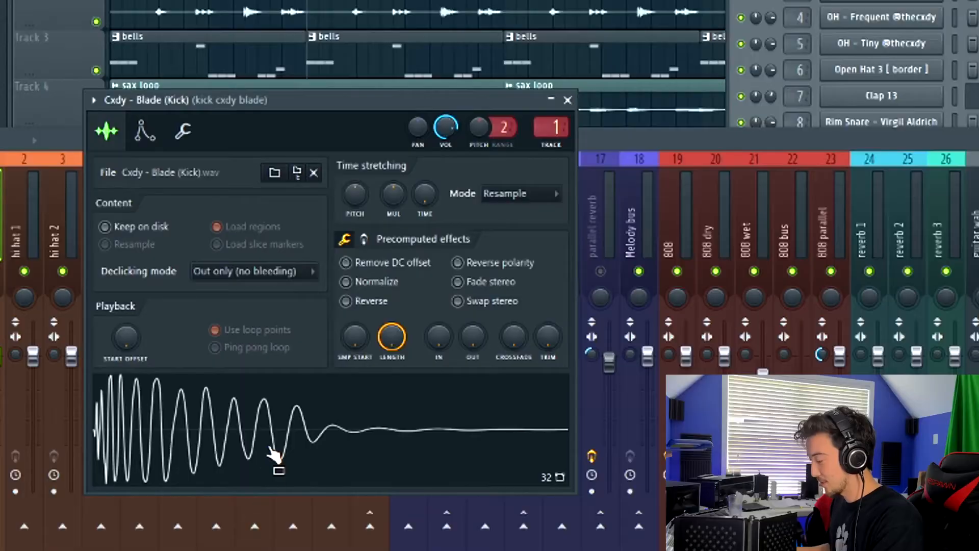
# Open the Cxdy - Blade (Kick) sample in Edison and boost its level with the Amp tool
pyautogui.rightClick(273, 453)
pyautogui.click(296, 488)
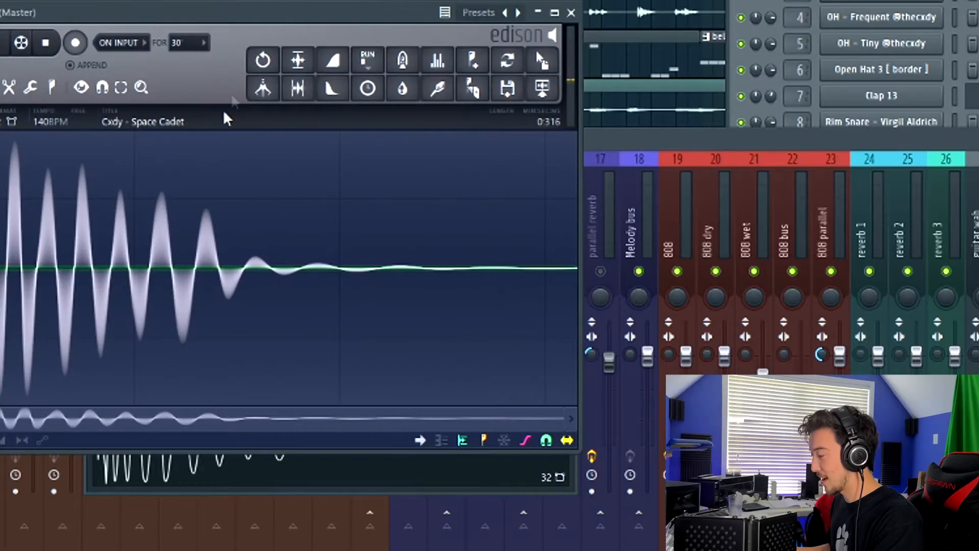
pyautogui.moveTo(247, 18); pyautogui.dragTo(357, 4)
pyautogui.click(141, 75)
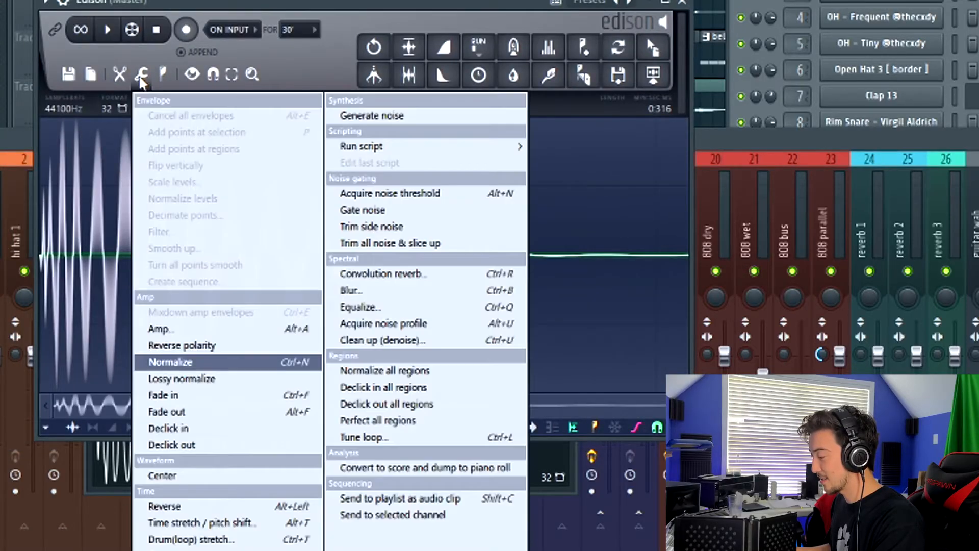
pyautogui.click(180, 332)
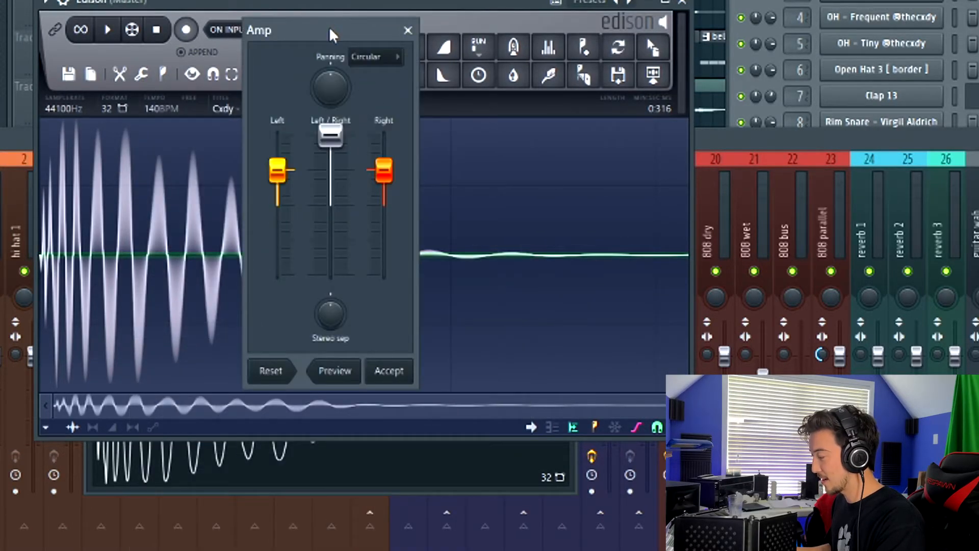
pyautogui.moveTo(329, 34); pyautogui.dragTo(379, 22)
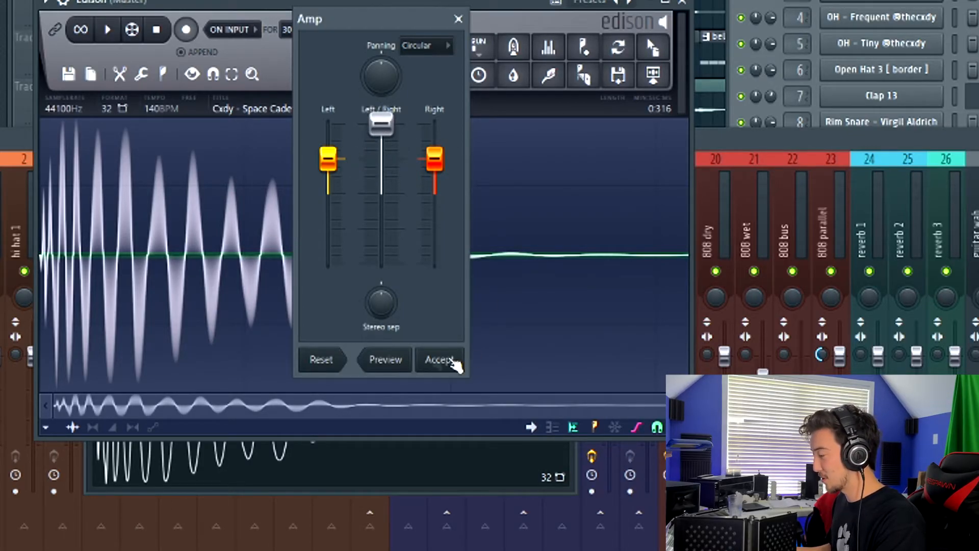
pyautogui.click(436, 360)
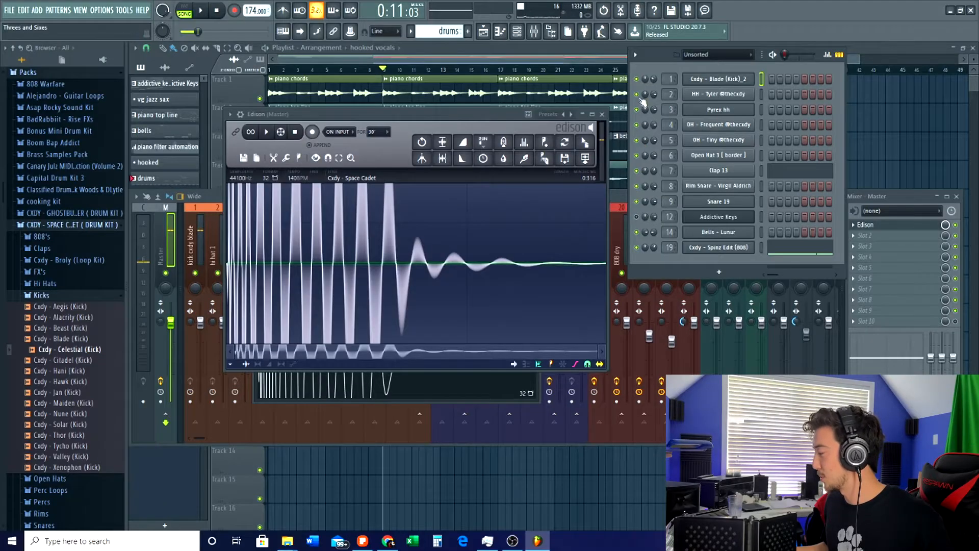
pyautogui.moveTo(453, 119); pyautogui.dragTo(491, 121)
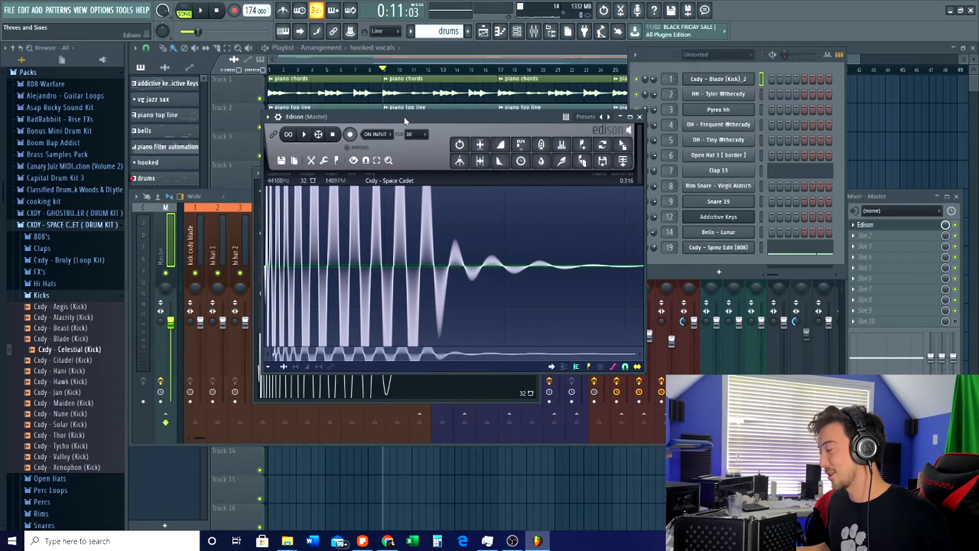
pyautogui.moveTo(404, 121); pyautogui.dragTo(415, 119)
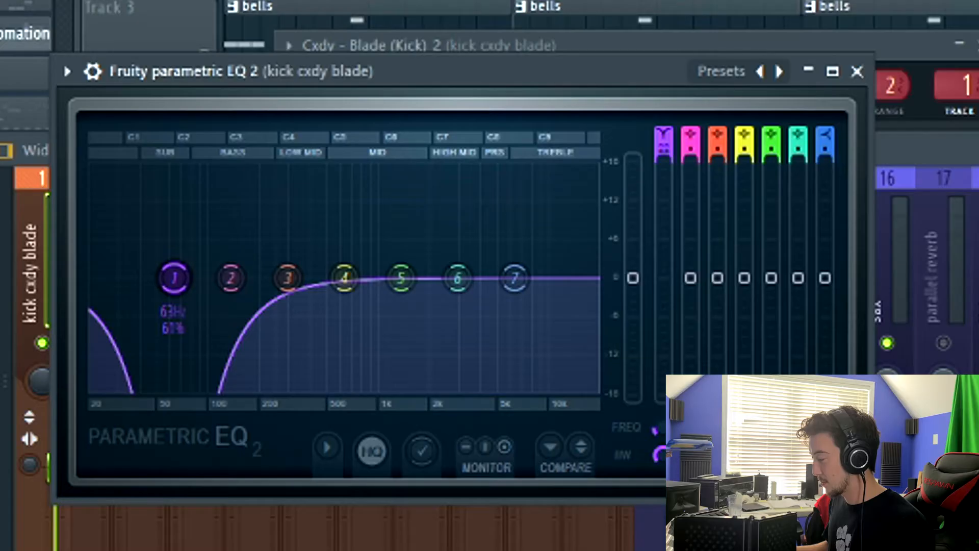
# In the kick's Fruity parametric EQ 2, move band 1 down toward 20 Hz and adjust band 7's high cut around 5.6 kHz during playback
pyautogui.moveTo(181, 285); pyautogui.dragTo(103, 278)
pyautogui.press('space')
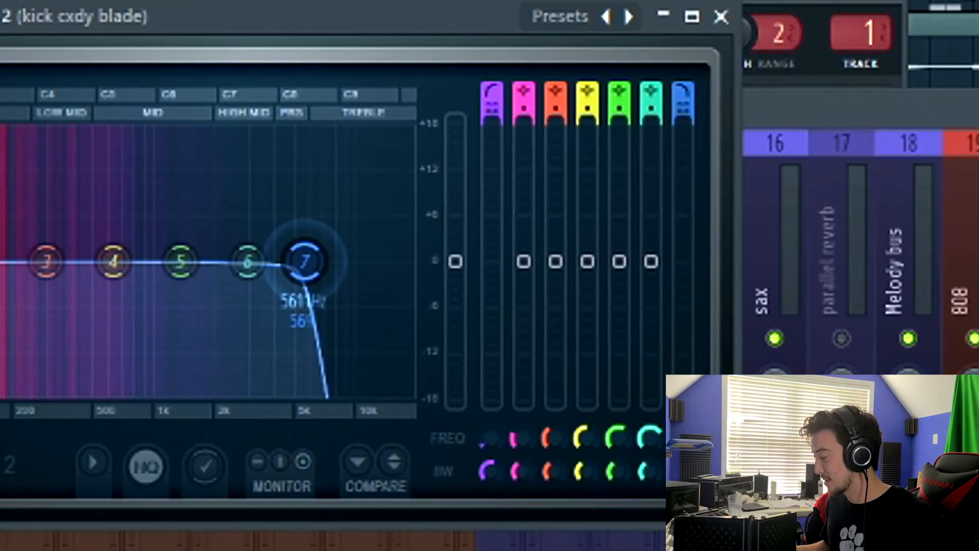
pyautogui.moveTo(505, 278); pyautogui.dragTo(510, 278)
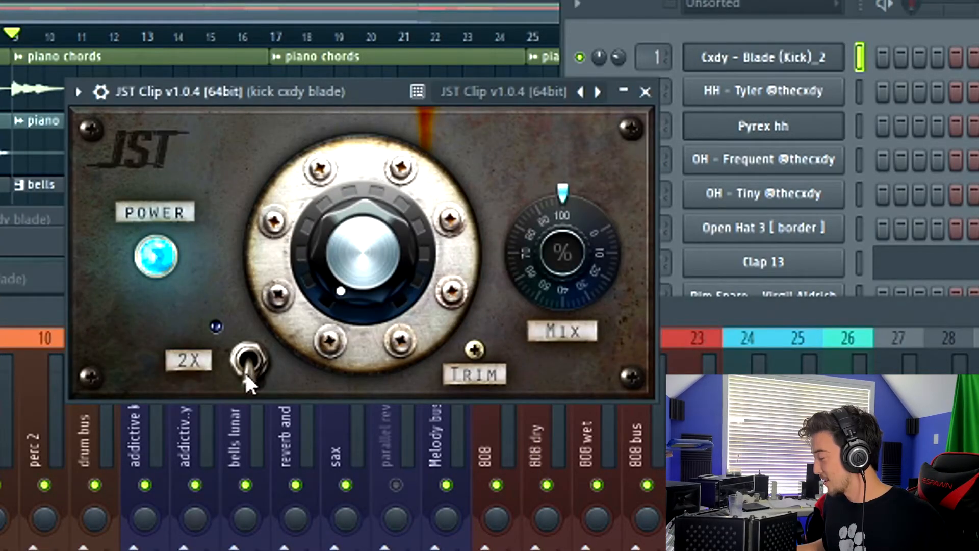
# Switch on the 2X option in the JST Clip plugin on the kick track
pyautogui.click(245, 372)
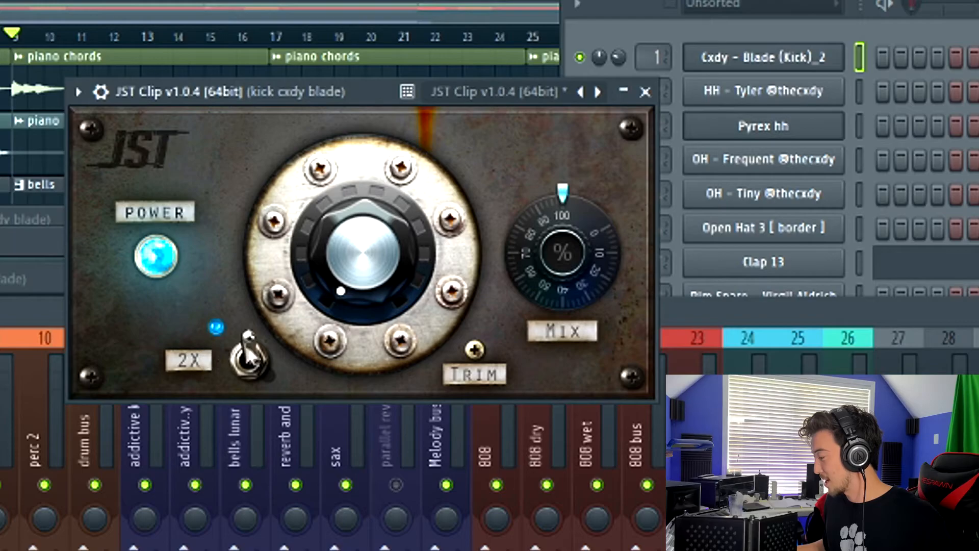
pyautogui.moveTo(278, 221); pyautogui.dragTo(385, 230)
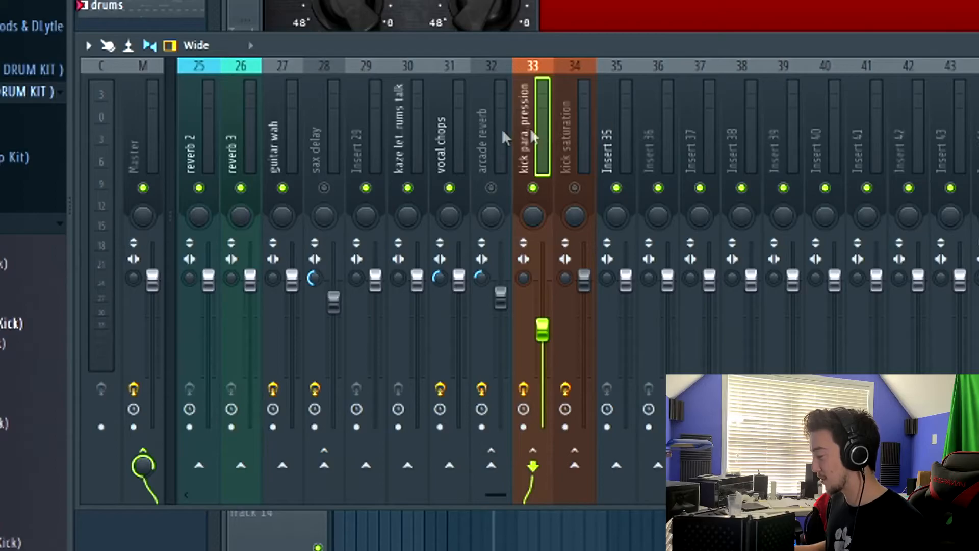
# Lower the fader of the kick compression track 33 and enable the kick saturation track 34 in the mixer
pyautogui.moveTo(603, 44); pyautogui.dragTo(595, 53)
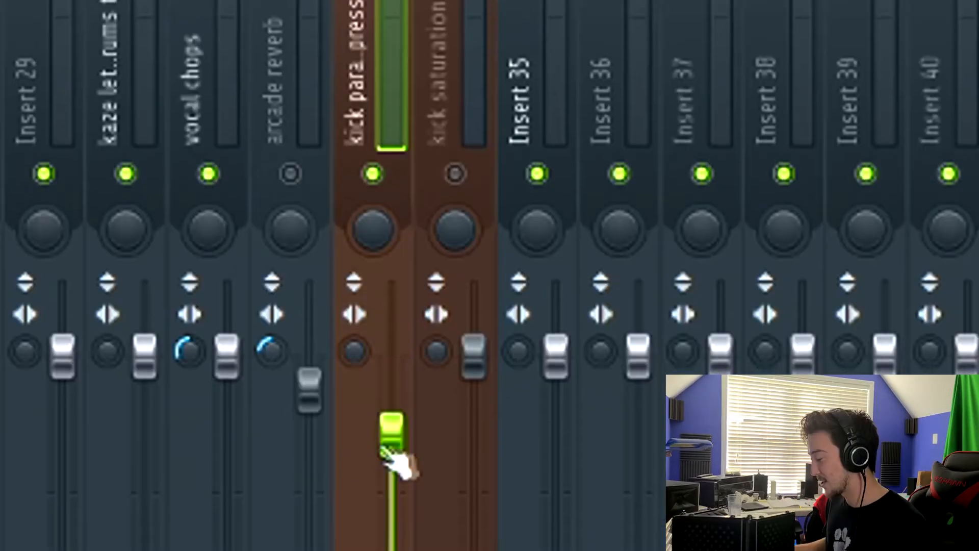
pyautogui.moveTo(391, 429); pyautogui.dragTo(391, 446)
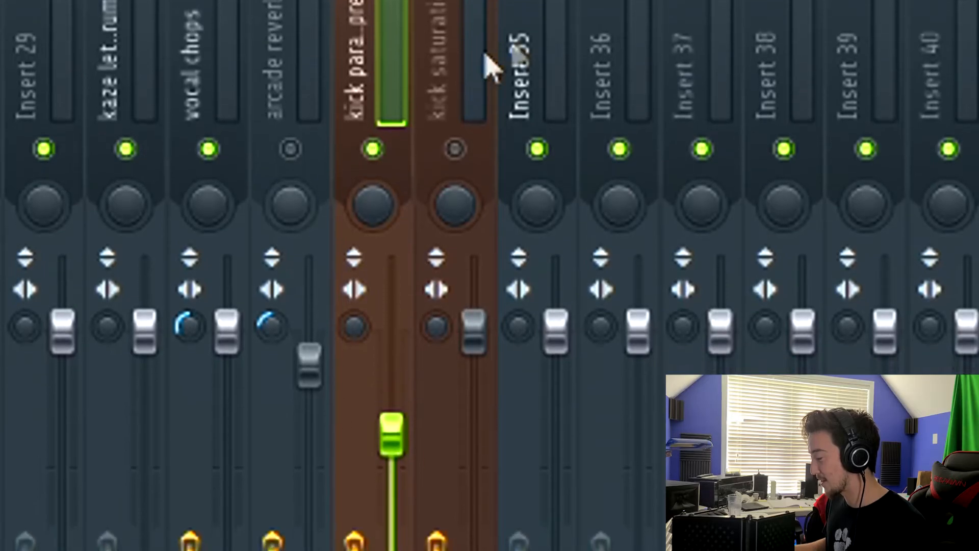
pyautogui.moveTo(515, 62); pyautogui.dragTo(532, 65)
pyautogui.press('space')
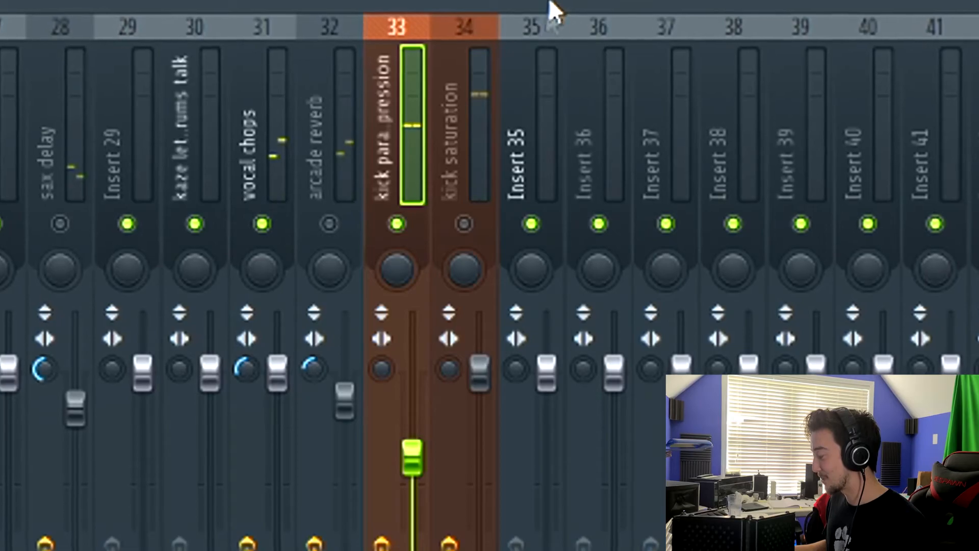
pyautogui.click(584, 123)
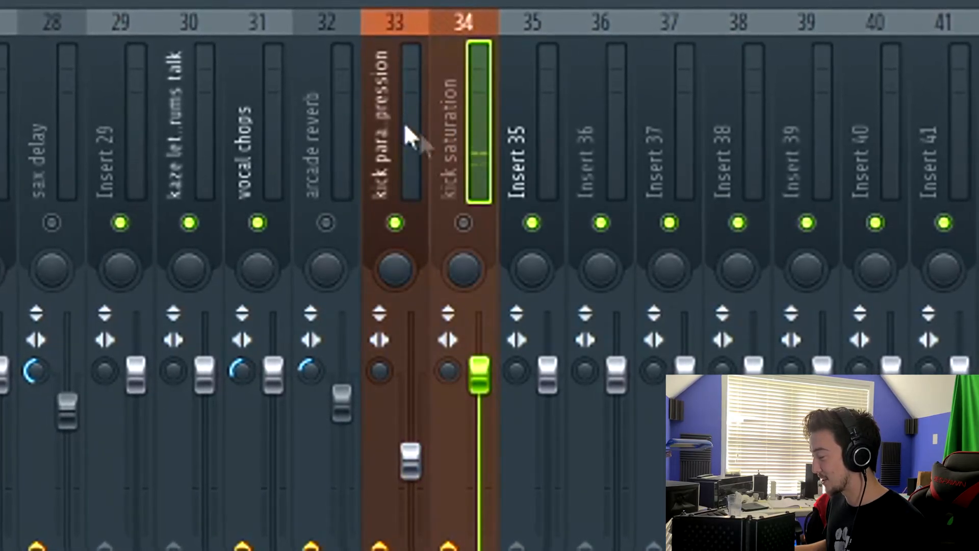
pyautogui.click(463, 222)
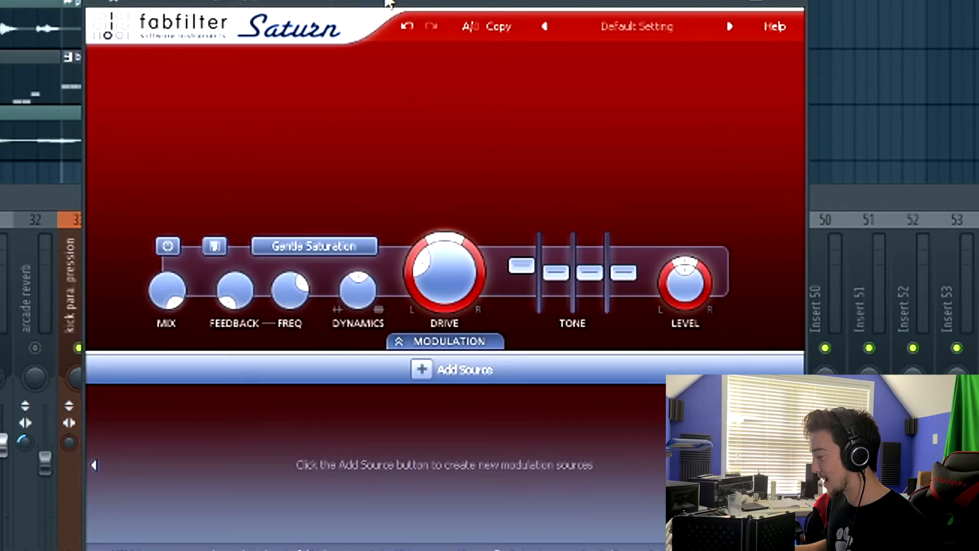
# Examine the saturation styles and the Band 1 Drive setting in FabFilter Saturn on the kick saturation track
pyautogui.moveTo(388, 2); pyautogui.dragTo(323, 13)
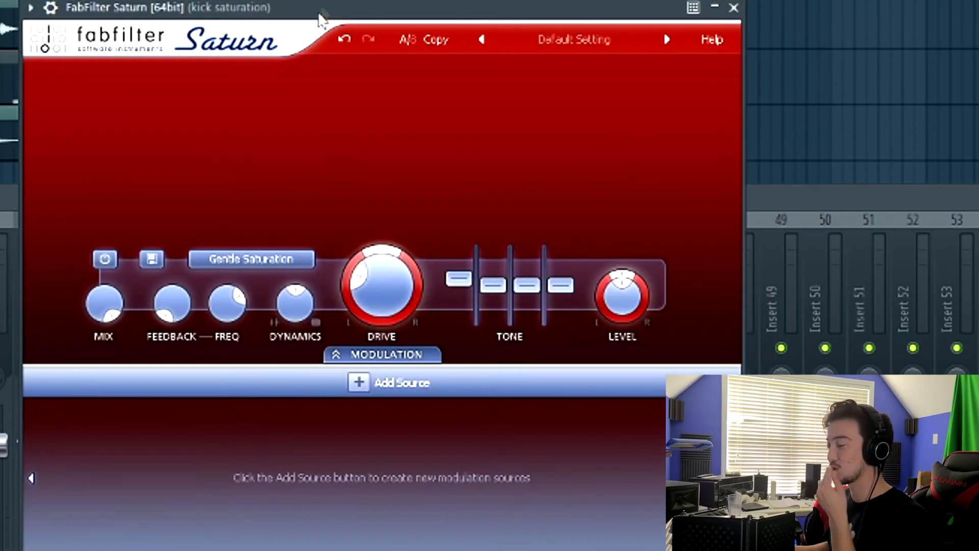
pyautogui.click(273, 264)
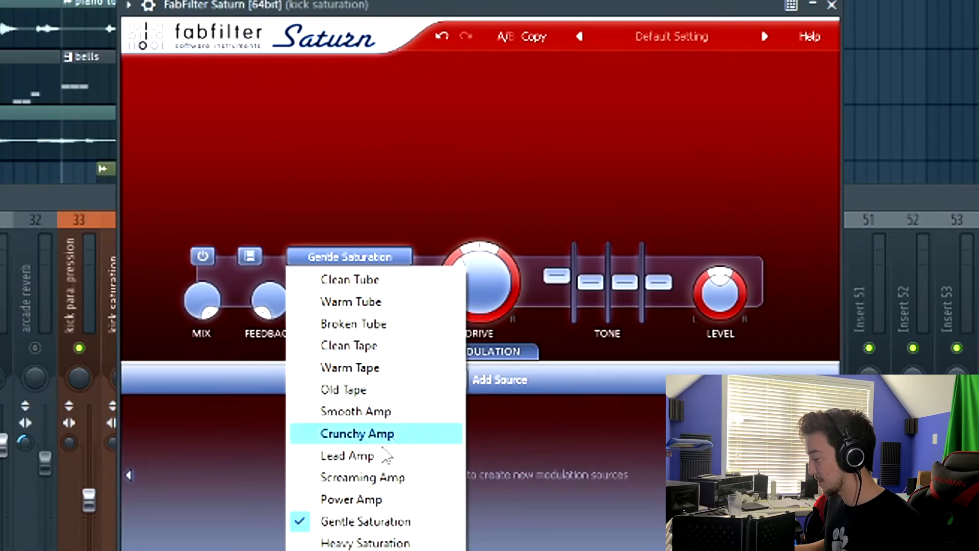
pyautogui.click(550, 439)
pyautogui.moveTo(456, 278)
pyautogui.moveTo(456, 274); pyautogui.dragTo(457, 277)
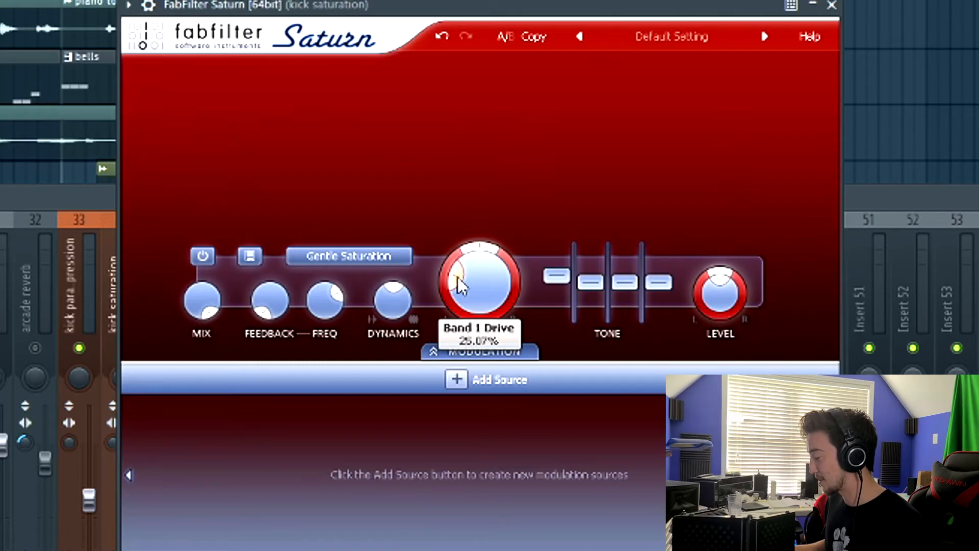
pyautogui.moveTo(518, 1); pyautogui.dragTo(682, 8)
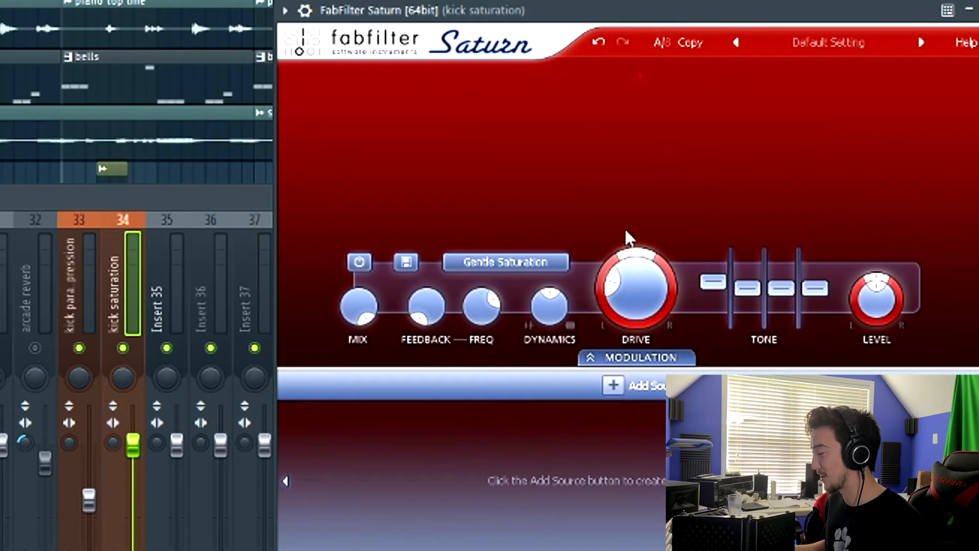
pyautogui.moveTo(614, 280)
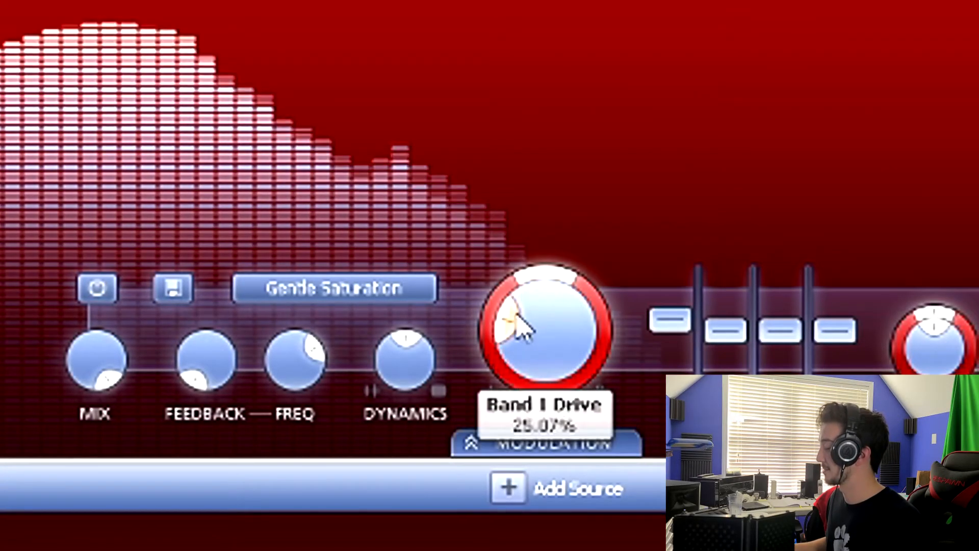
# Lower the faders of the kick saturation track 34 and the Kick final bus track 35 in the mixer
pyautogui.moveTo(621, 281); pyautogui.dragTo(637, 274)
pyautogui.moveTo(546, 306); pyautogui.dragTo(590, 328)
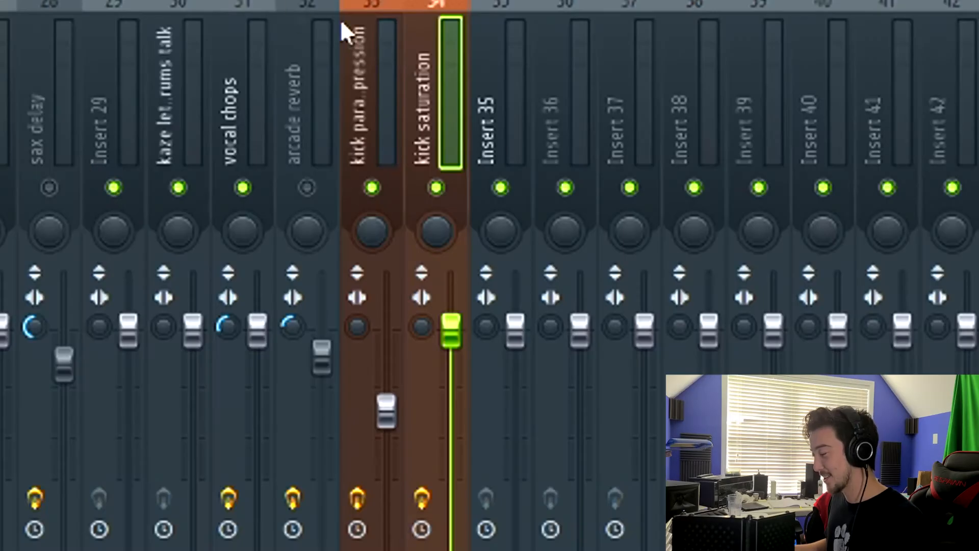
pyautogui.moveTo(451, 331); pyautogui.dragTo(450, 354)
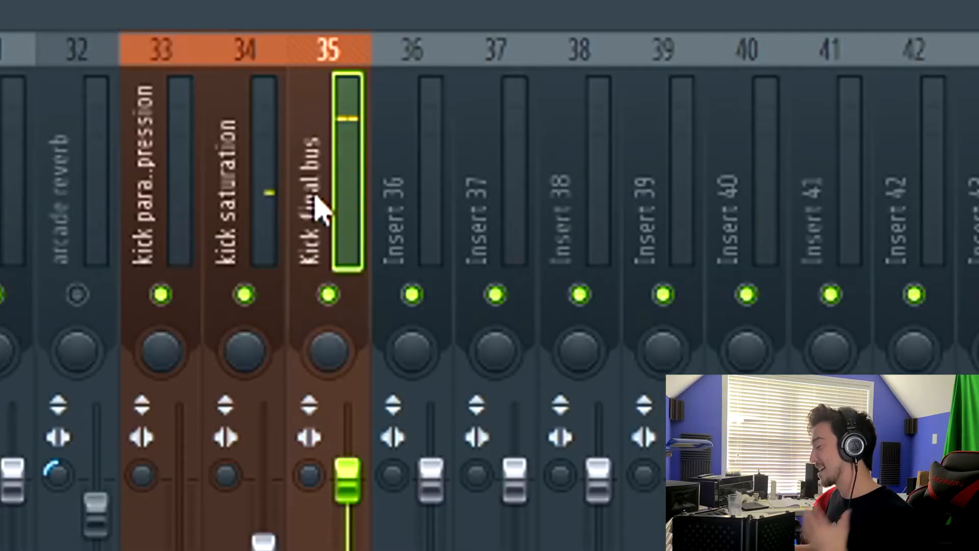
pyautogui.press('space')
pyautogui.moveTo(347, 482); pyautogui.dragTo(347, 541)
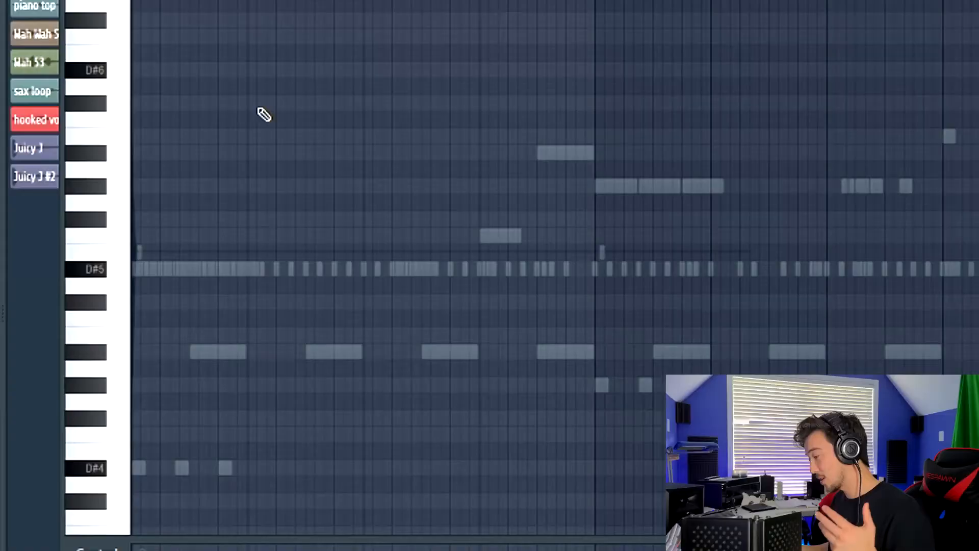
# Place a B4 note for 808 Mafia Open Hat (5) near the start of the pattern in the piano roll
pyautogui.scroll(-1, 278, 119)
pyautogui.scroll(-1, 278, 118)
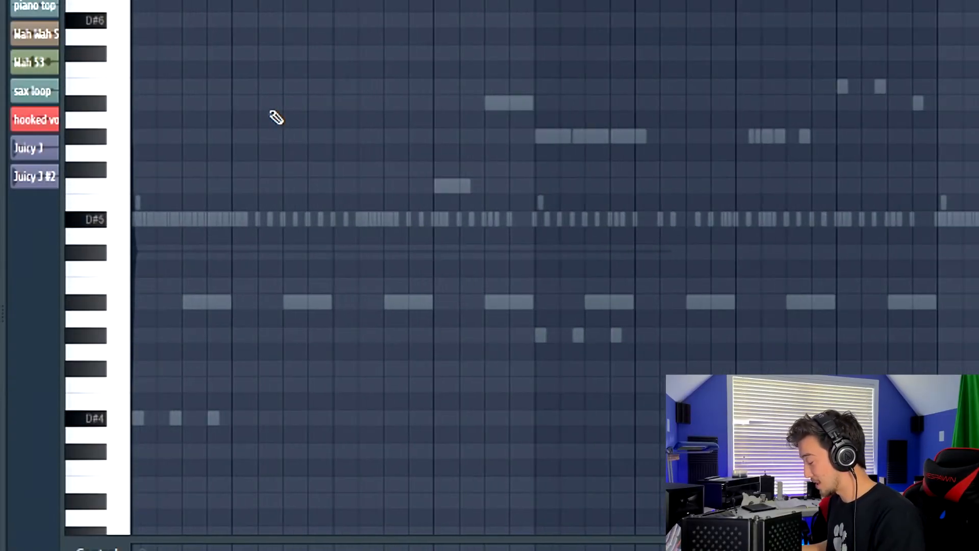
pyautogui.press('F9')
pyautogui.click(261, 273)
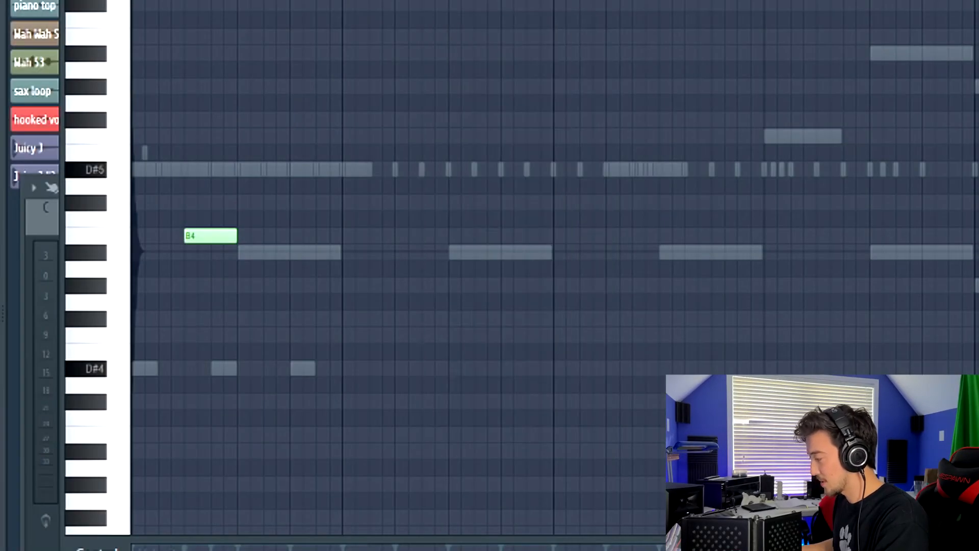
# Switch the piano roll to Open Hat 4, place a B4 note directly after the 808 Mafia Open Hat (5) note, and play the pattern
pyautogui.click(459, 1)
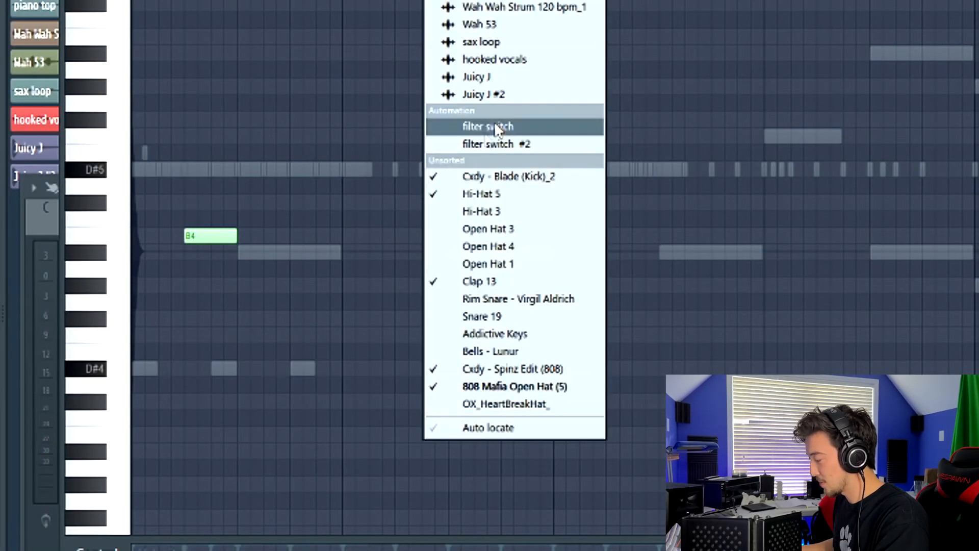
pyautogui.click(503, 253)
pyautogui.press('space')
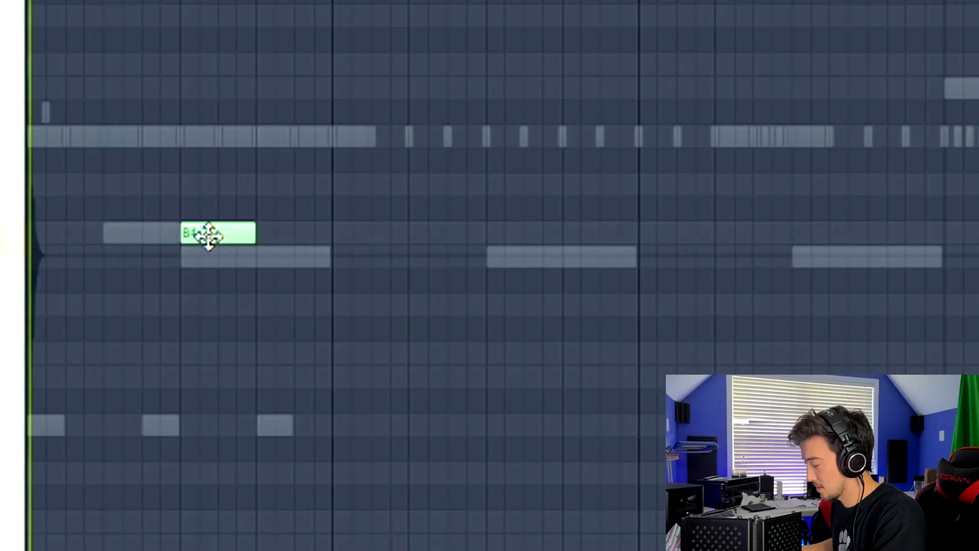
pyautogui.moveTo(210, 236)
pyautogui.mouseDown()
pyautogui.moveTo(295, 238)
pyautogui.moveTo(270, 246)
pyautogui.moveTo(216, 239)
pyautogui.mouseUp()
pyautogui.press('space')
pyautogui.press('space')
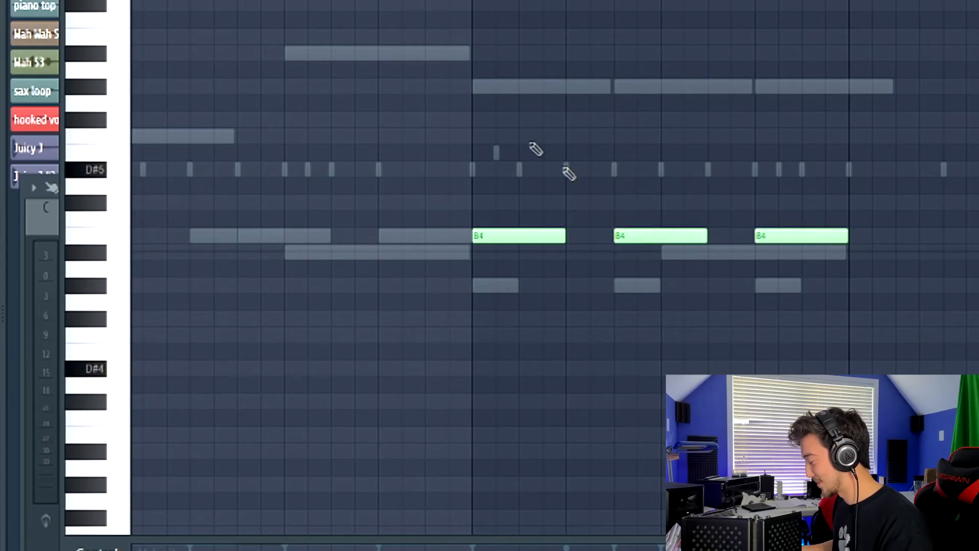
# Switch to OX_HeartBreakHat_, add three G#4 notes aligned with the three ghost notes on that pitch, and play them back
pyautogui.scroll(-2, 556, 115)
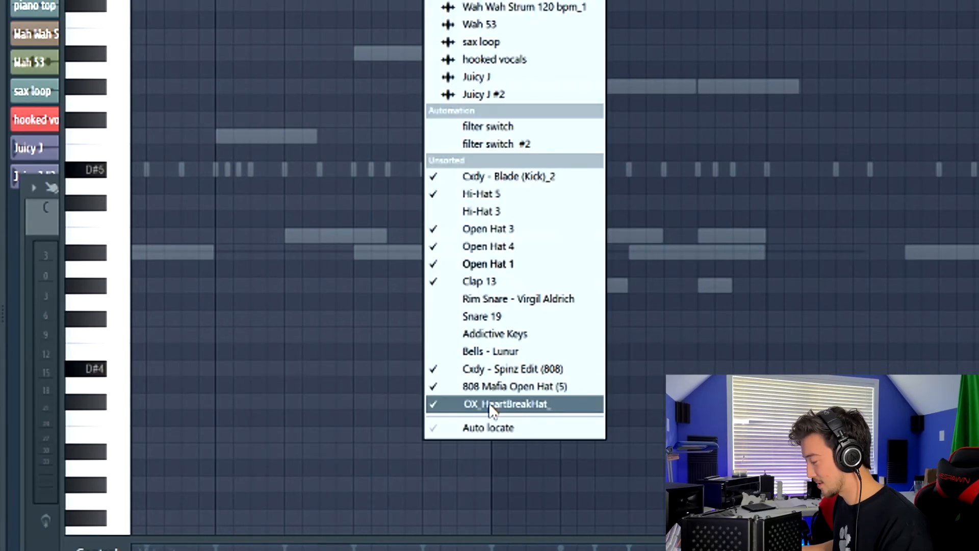
pyautogui.click(491, 405)
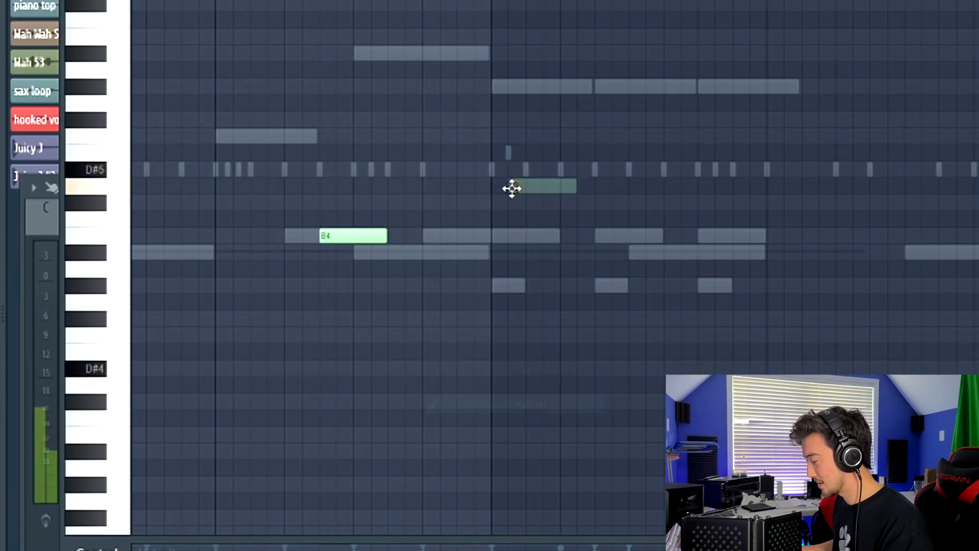
pyautogui.moveTo(527, 188); pyautogui.dragTo(511, 295)
pyautogui.moveTo(611, 318); pyautogui.dragTo(612, 284)
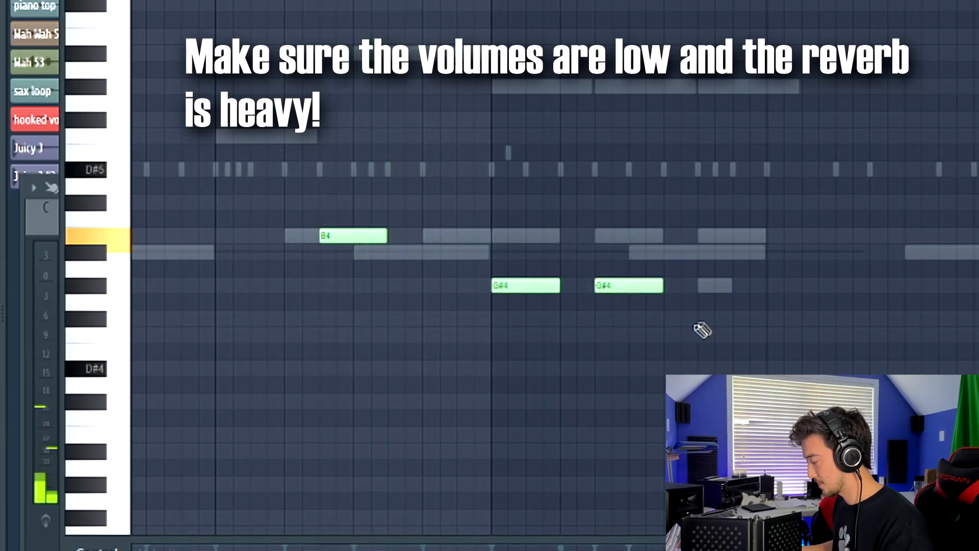
pyautogui.moveTo(710, 317); pyautogui.dragTo(706, 285)
pyautogui.press('space')
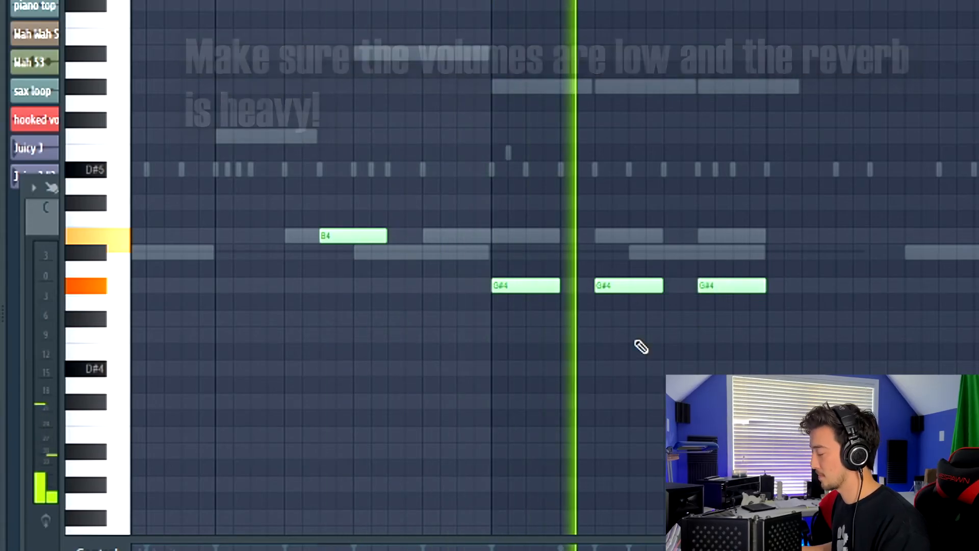
pyautogui.scroll(-2, 337, 262)
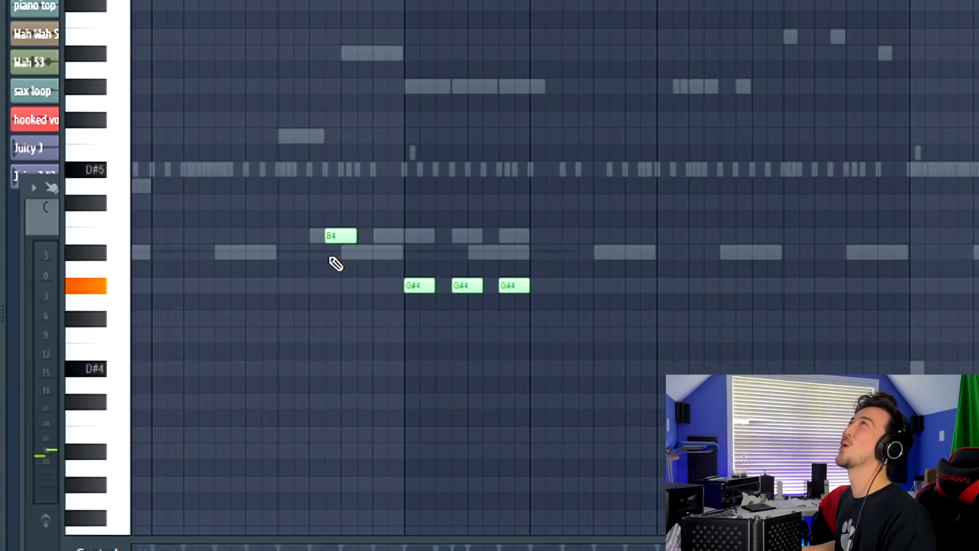